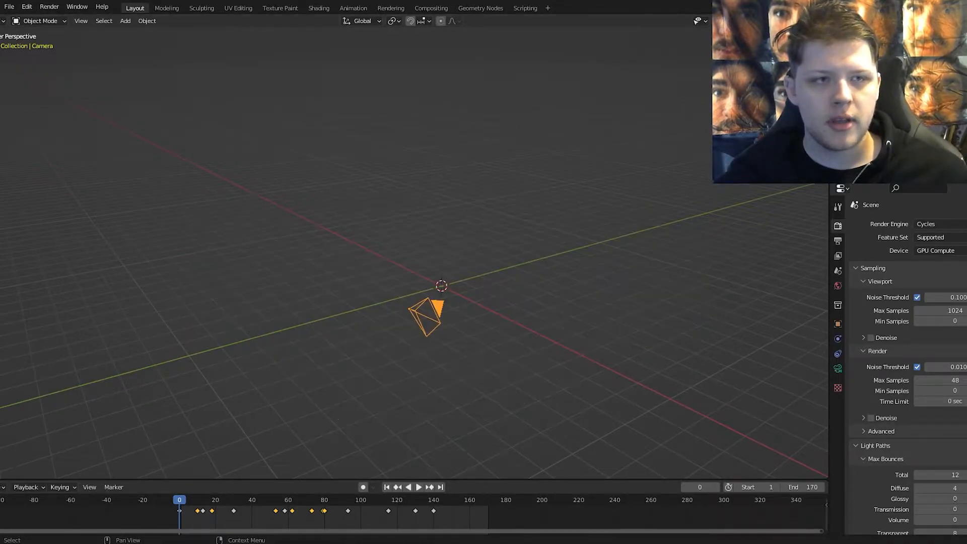
middle_drag(574, 181, 470, 271)
key(shift+a)
mouse_move(470, 273)
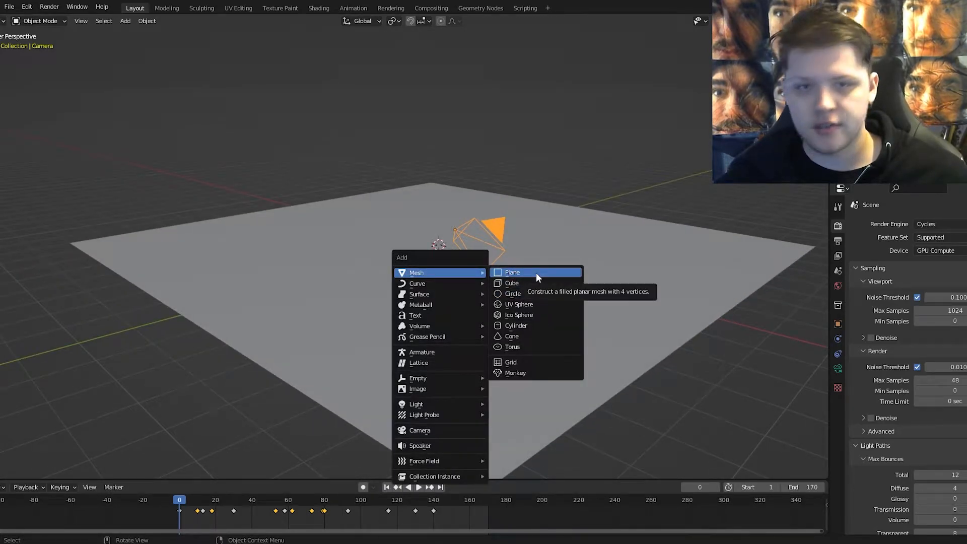
- Switch the viewport to Rendered shading and view the ground plane's textured surface up close
middle_drag(521, 230, 510, 247)
key(z)
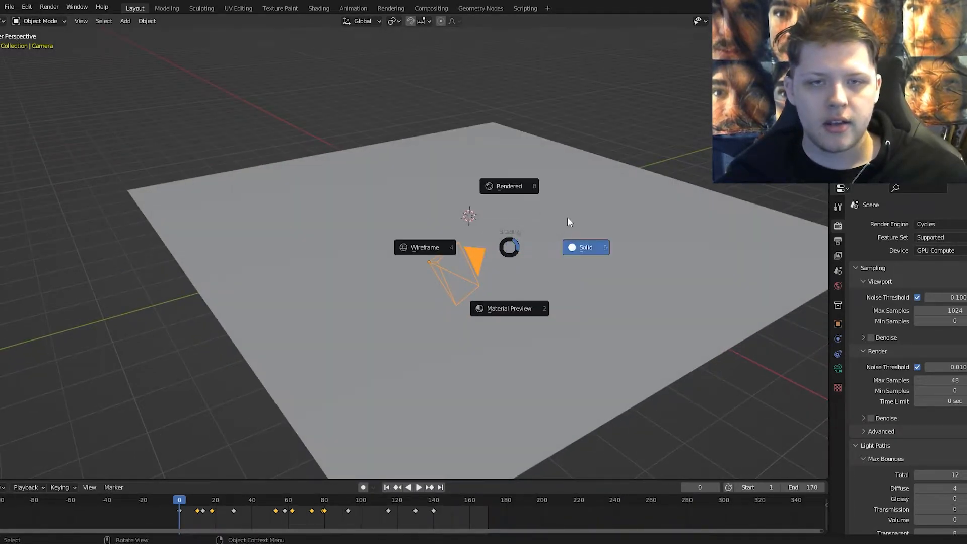
click(508, 188)
mouse_move(449, 329)
middle_down()
mouse_move(483, 339)
mouse_move(498, 316)
middle_up()
scroll(499, 353, up, 3)
shift+middle_drag(501, 375, 507, 241)
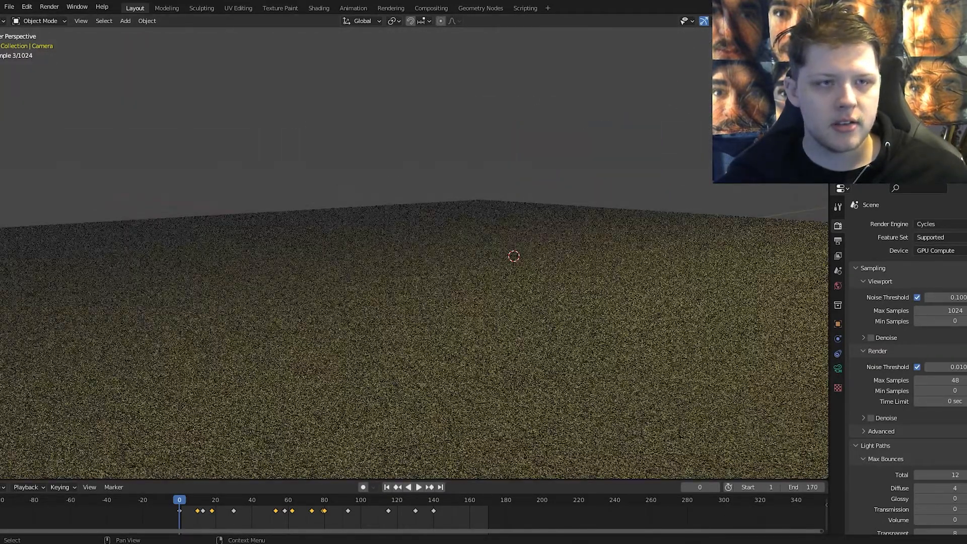
shift+middle_drag(428, 190, 395, 186)
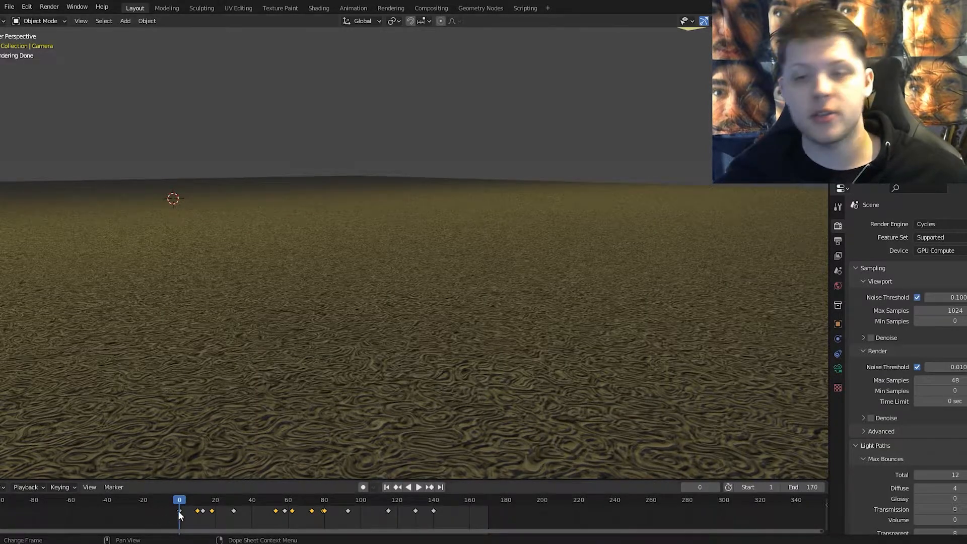
- Enlarge the timeline area, change it to the Shader Editor, and select the ground plane to show its material nodes
drag(240, 481, 241, 312)
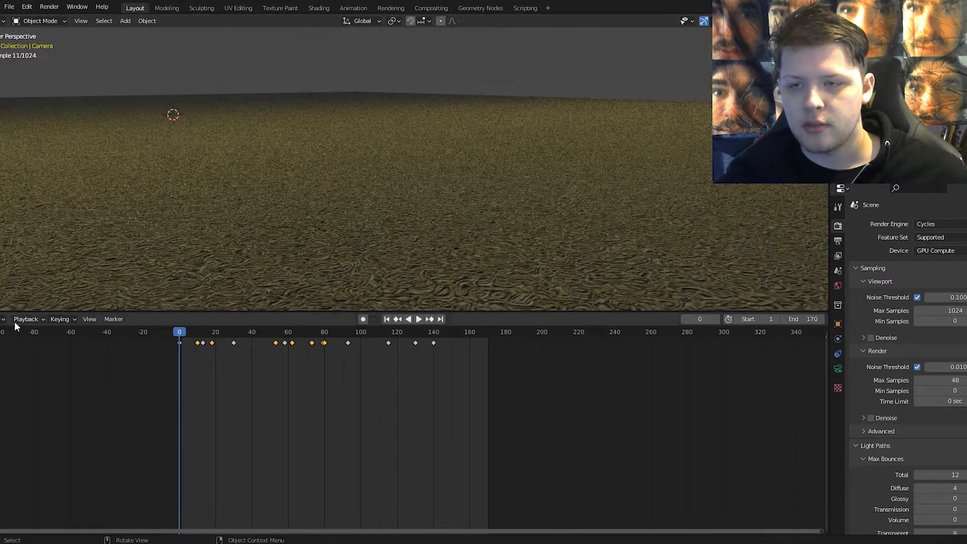
click(3, 319)
click(47, 418)
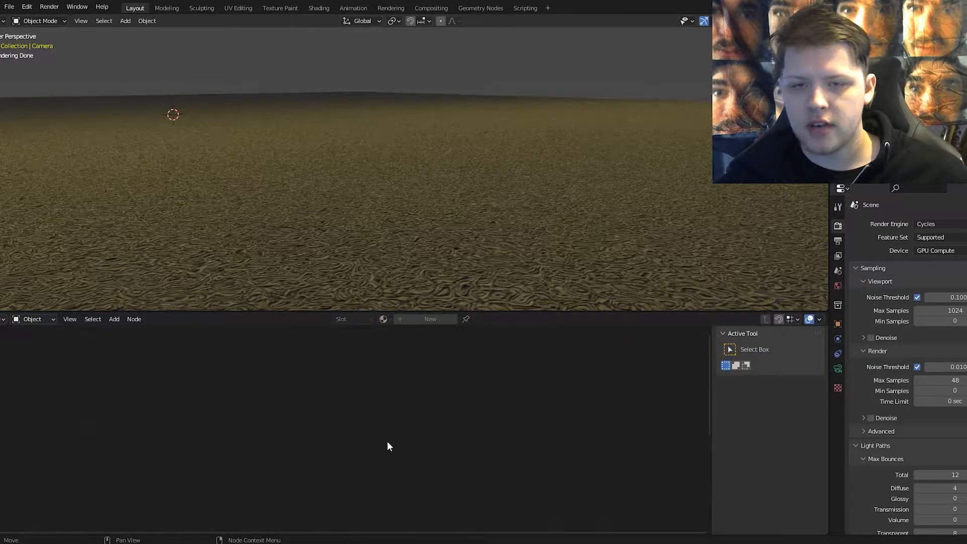
click(559, 212)
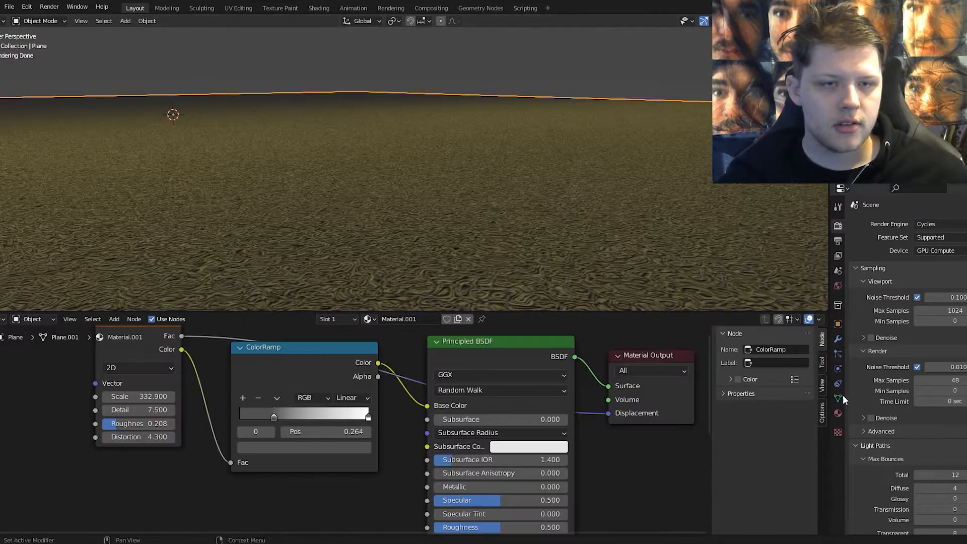
- Examine the ground material's Principled BSDF, Material Output, ColorRamp and Noise Texture nodes and how they are connected
middle_drag(553, 480, 528, 454)
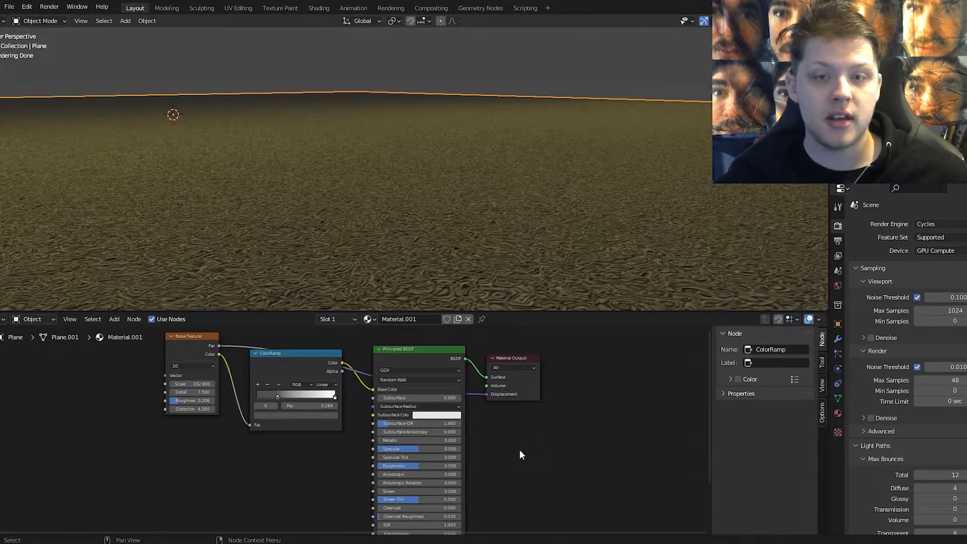
scroll(504, 443, up, 3)
click(396, 377)
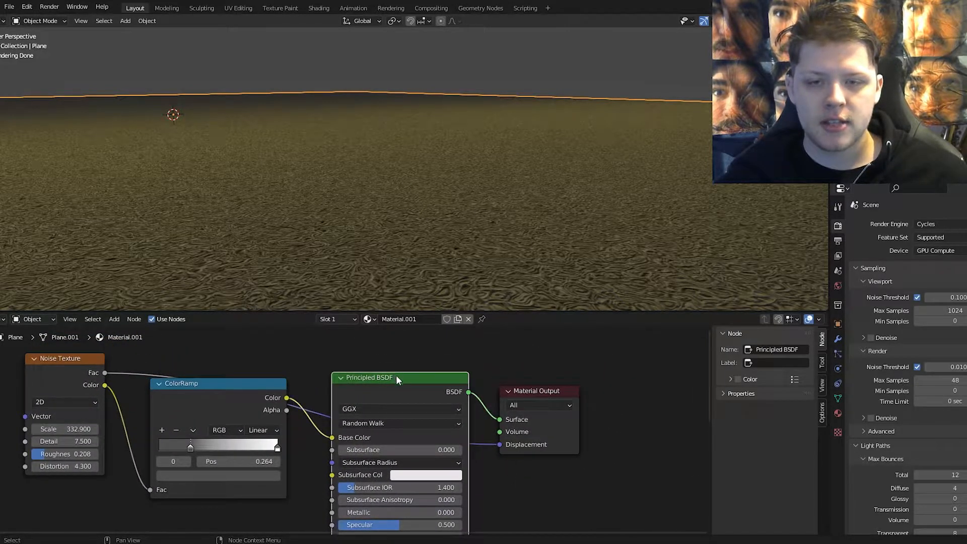
scroll(513, 485, down, 6)
middle_drag(522, 464, 525, 369)
scroll(436, 425, up, 2)
scroll(438, 426, up, 2)
middle_drag(484, 408, 489, 526)
mouse_move(519, 367)
mouse_down()
mouse_move(552, 368)
mouse_move(532, 373)
mouse_up()
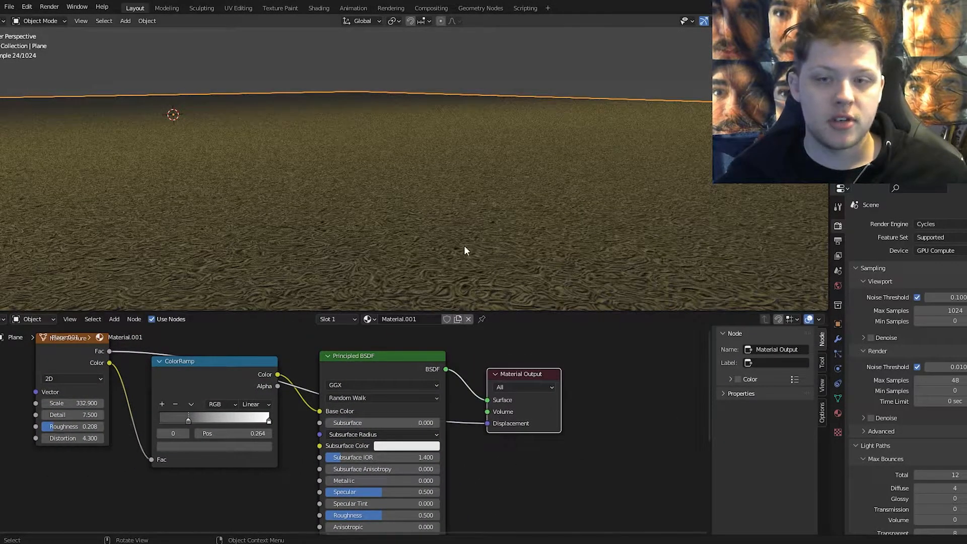
middle_drag(265, 494, 416, 521)
mouse_move(230, 363)
mouse_down()
mouse_move(241, 360)
mouse_move(244, 376)
mouse_up()
scroll(123, 485, up, 3)
middle_drag(128, 480, 211, 438)
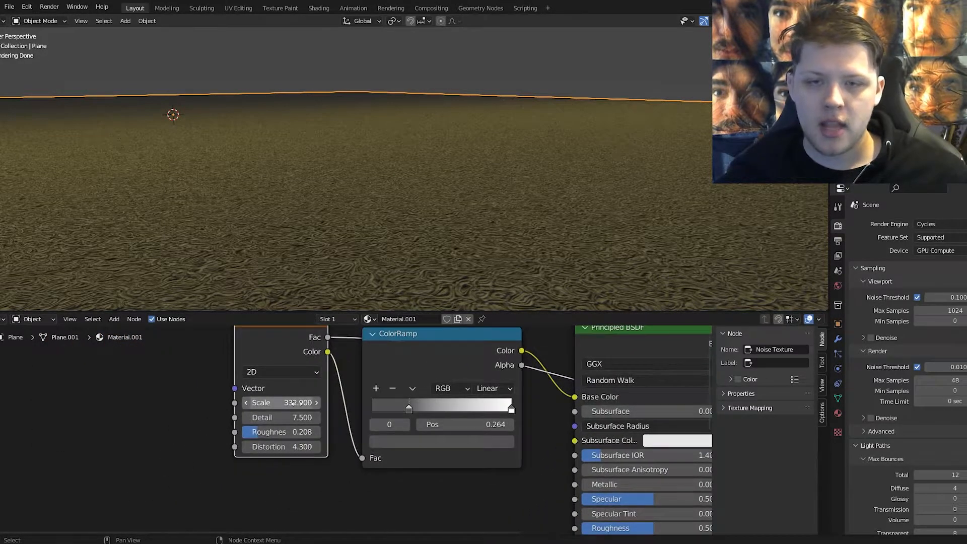
- Try a different Scale on the Noise Texture, undo it, and set the node's Roughness to 0.250
drag(293, 403, 267, 403)
key(ctrl+z)
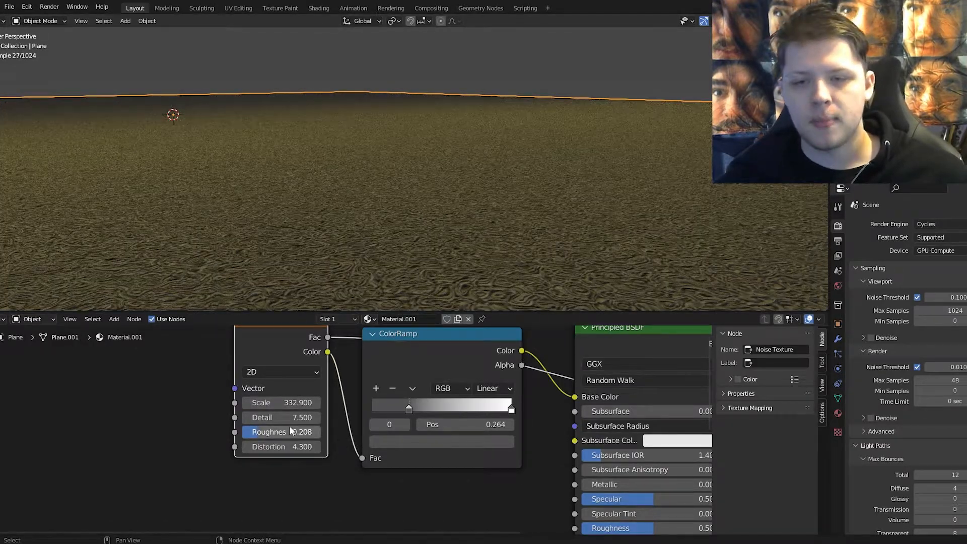
mouse_move(286, 429)
mouse_down()
mouse_move(252, 429)
mouse_move(312, 432)
mouse_move(297, 447)
mouse_move(322, 447)
mouse_move(282, 447)
mouse_up()
- Try a Distortion of 0 on the Noise Texture, check the ground up close, and undo the distortion changes
double_click(282, 447)
text(0)
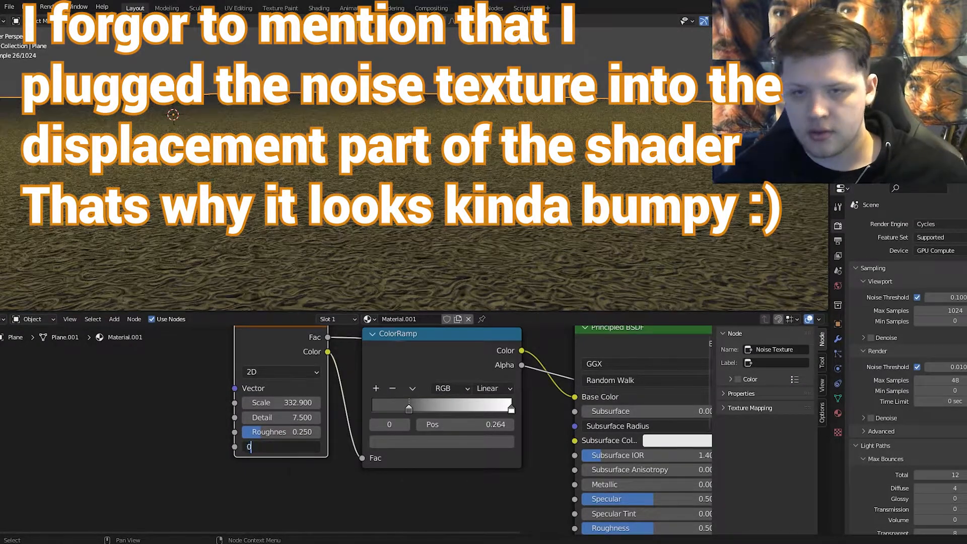
key(Return)
middle_drag(467, 207, 455, 276)
key(ctrl+z)
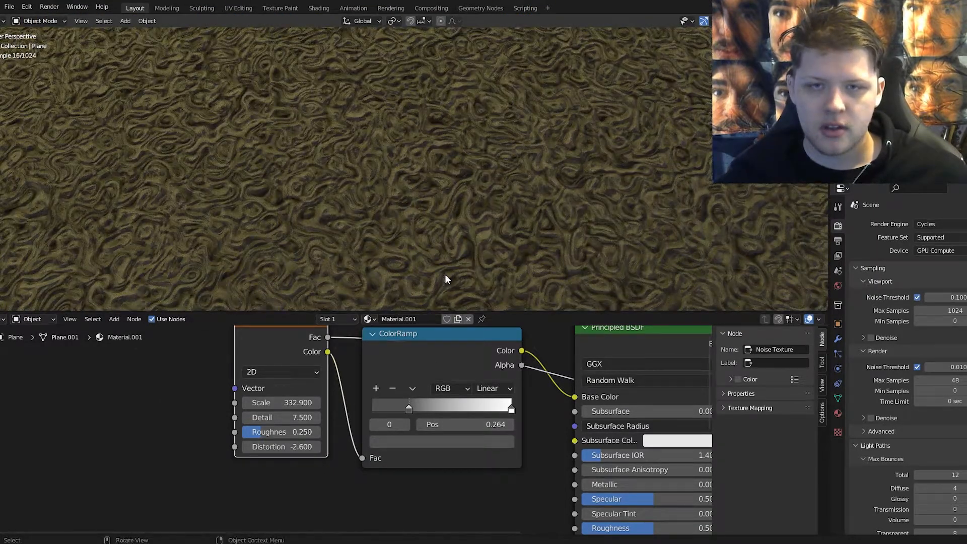
key(ctrl+z)
- Look through the scene camera and change the Shader Editor area back to the Timeline
mouse_move(451, 241)
middle_down()
mouse_move(447, 205)
mouse_move(433, 270)
mouse_move(451, 251)
middle_up()
key(KP_0)
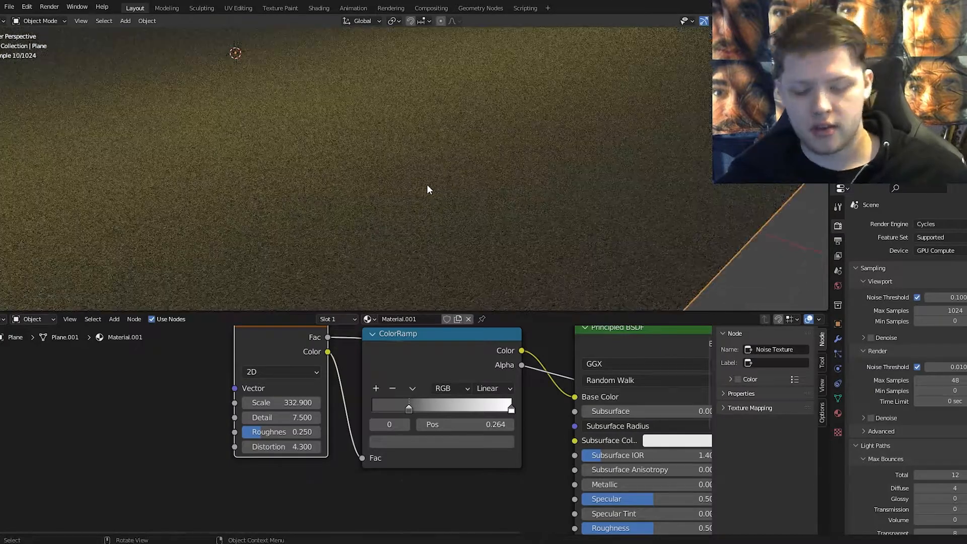
scroll(414, 190, up, 5)
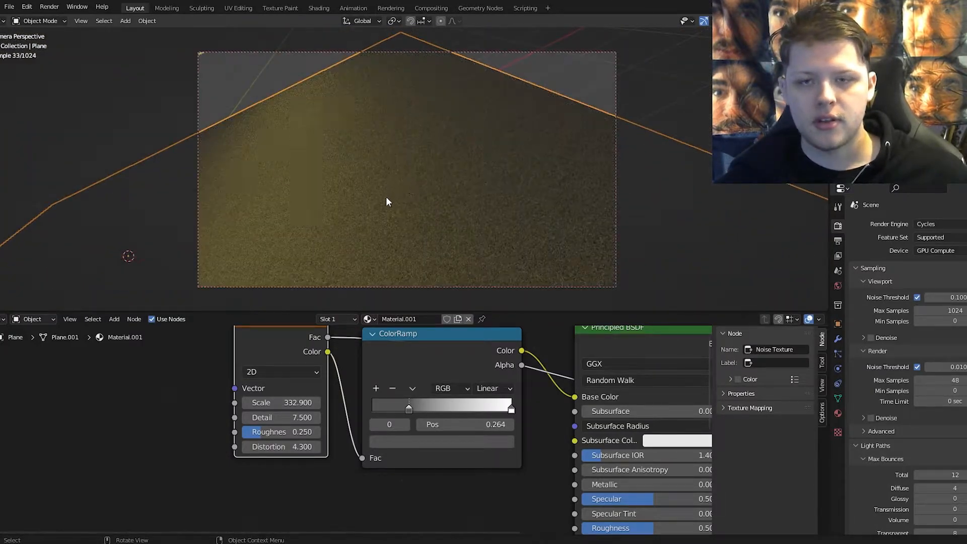
click(4, 319)
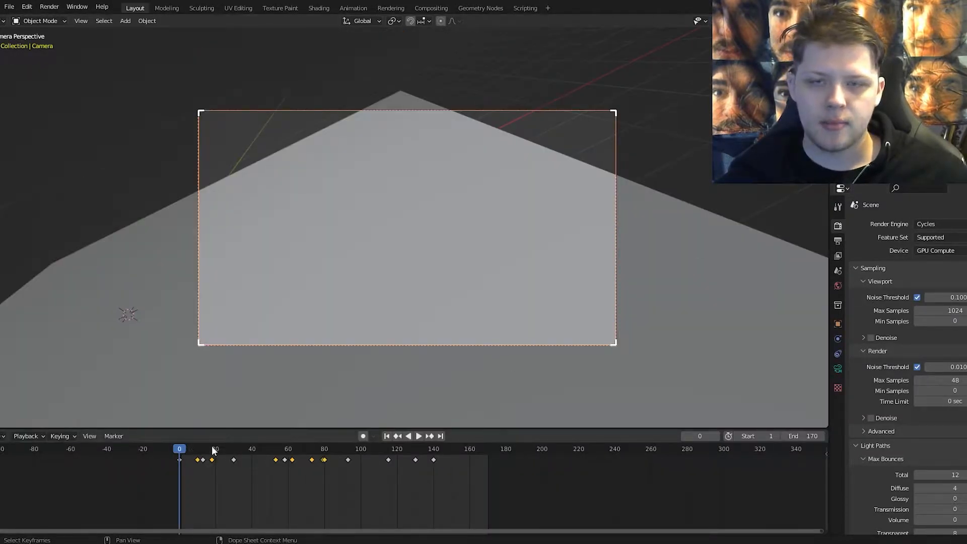
- Play the camera animation through the camera view
key(space)
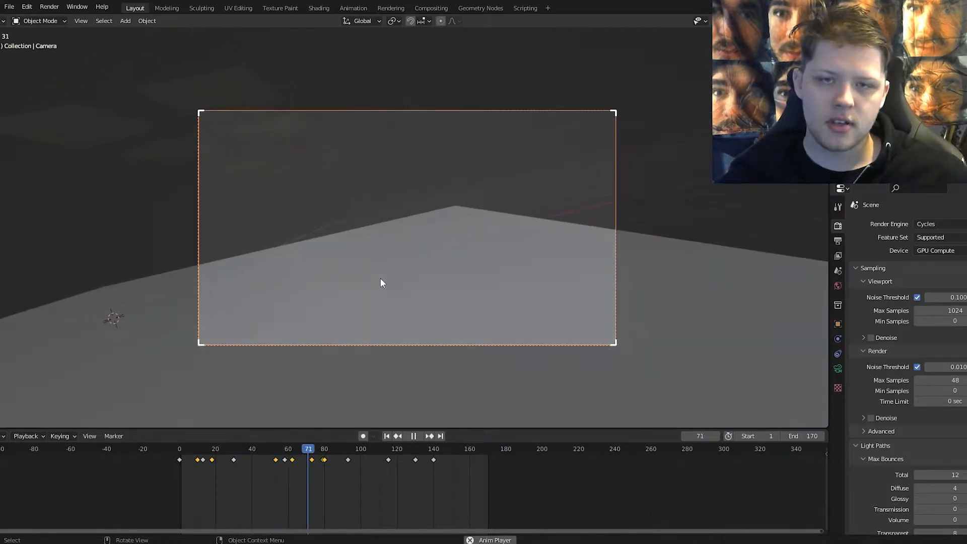
key(space)
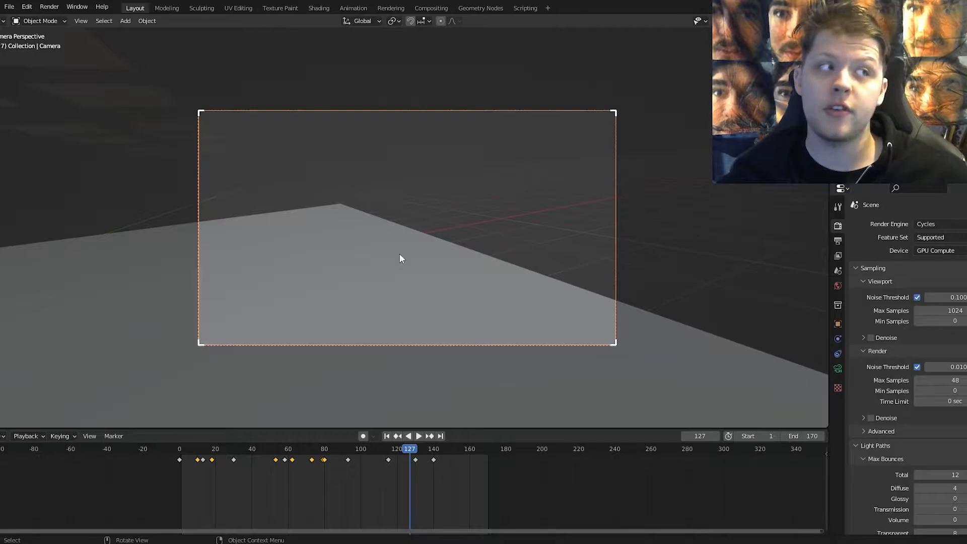
key(space)
key(space)
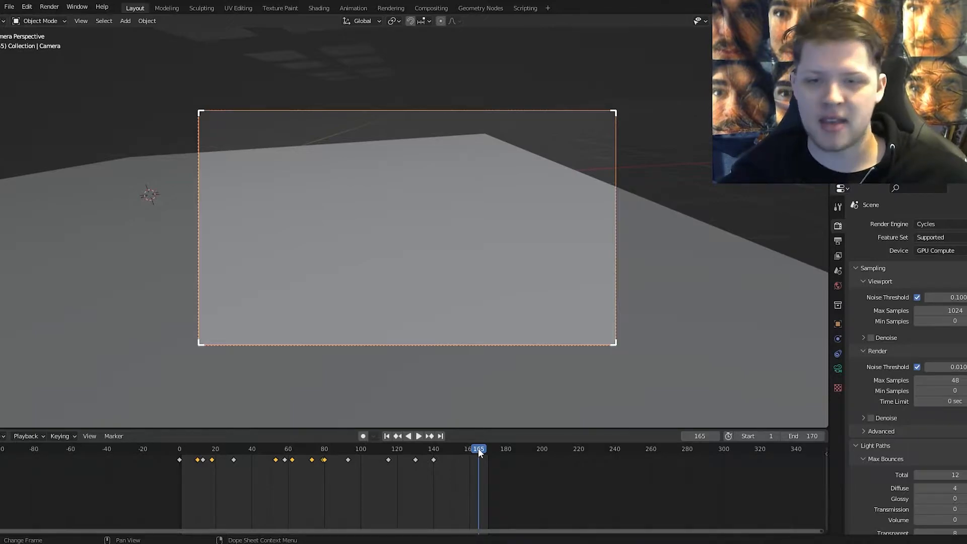
- Return the animation to frame 0 and leave the camera view to see the camera from outside
drag(478, 448, 105, 455)
key(KP_0)
middle_drag(373, 285, 416, 306)
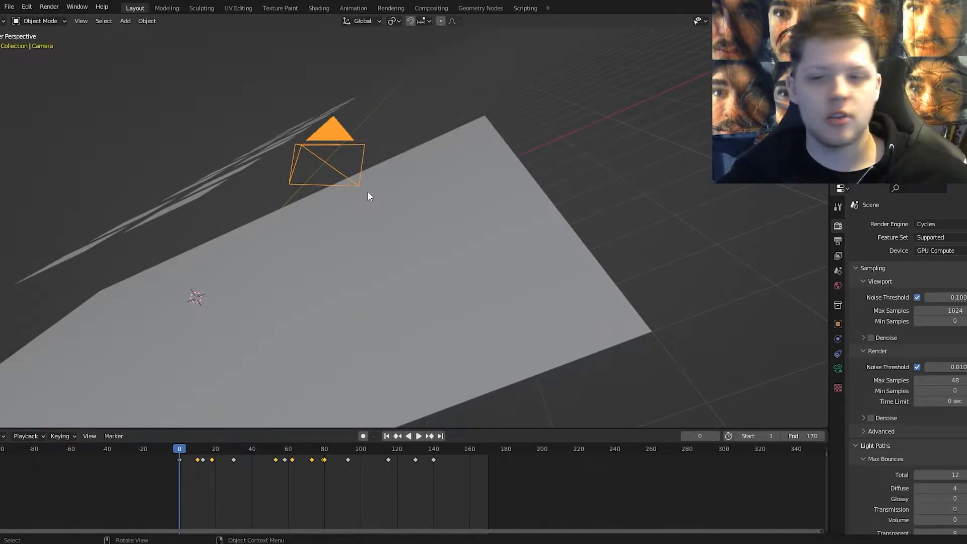
- Enlarge the timeline area and change it to the Graph Editor to show the camera's animation curves
drag(274, 428, 262, 356)
click(3, 364)
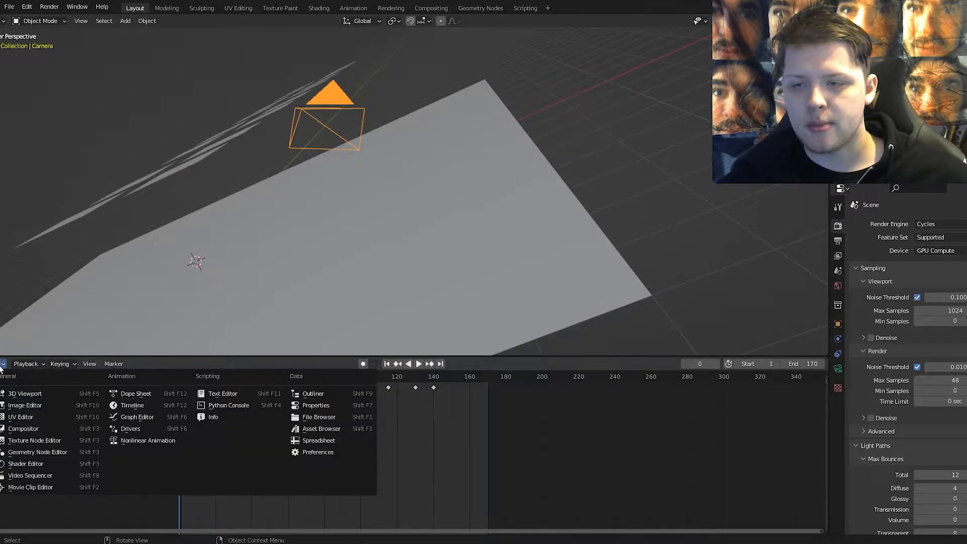
mouse_move(3, 364)
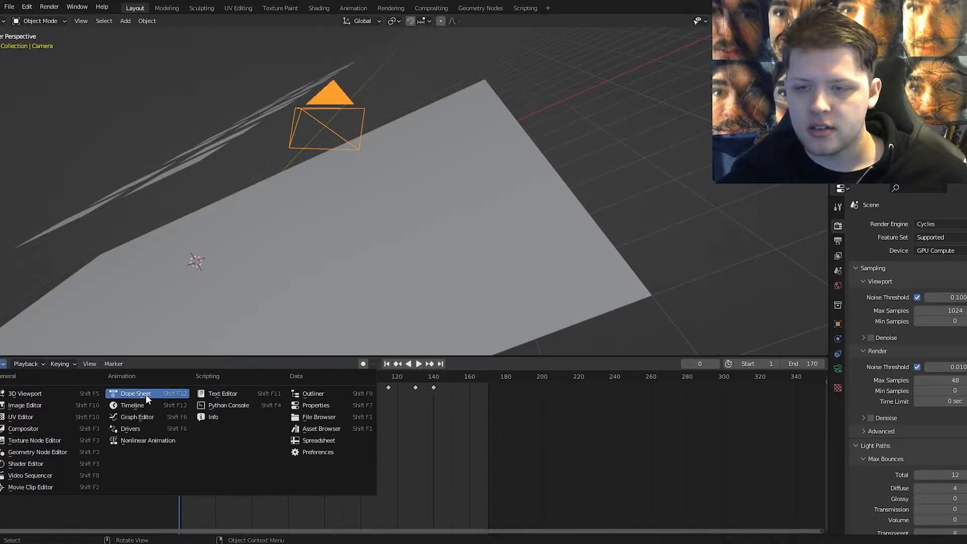
click(148, 412)
scroll(316, 440, down, 1)
scroll(347, 438, up, 3)
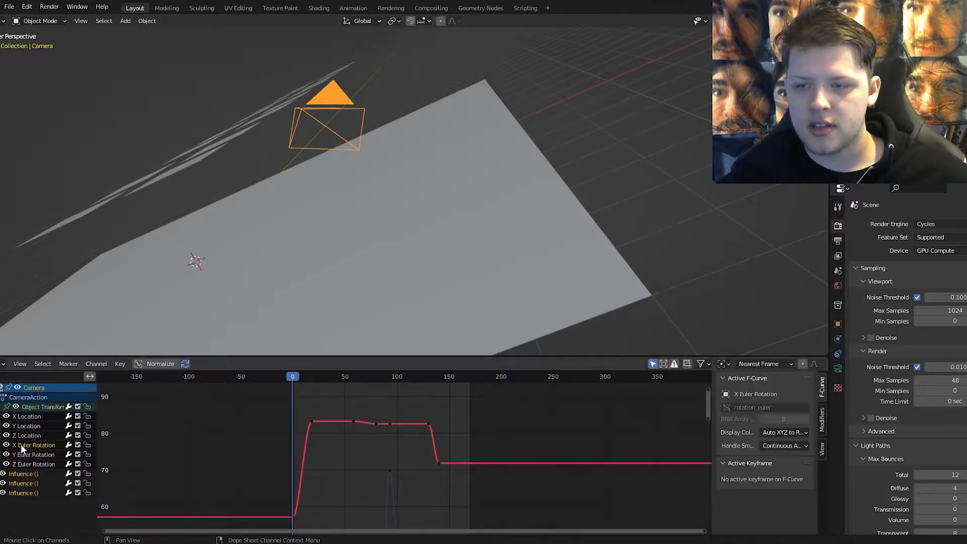
- Display the camera's Z Location curve up close and scrub the animation from frame 0 to frame 67
click(31, 435)
key(Home)
scroll(359, 413, up, 6)
middle_drag(338, 435, 382, 527)
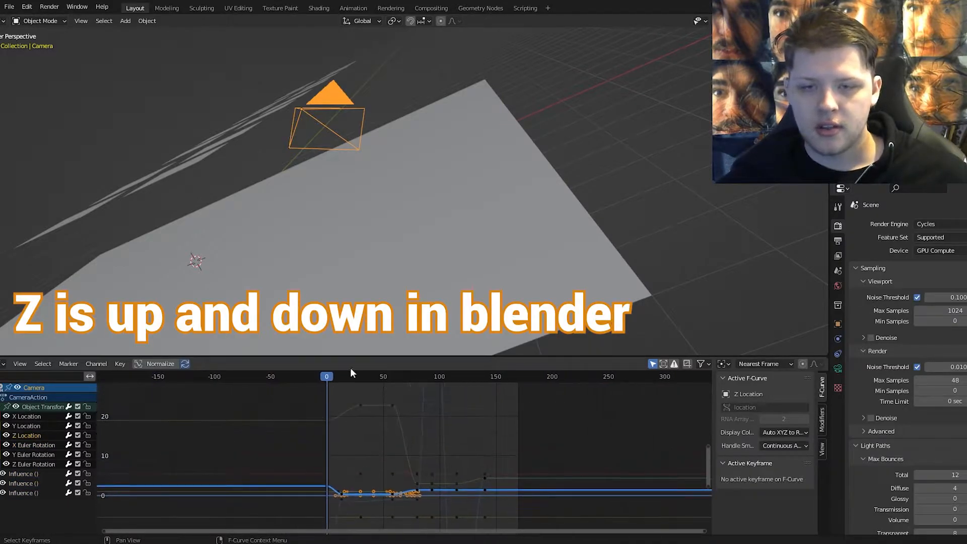
scroll(339, 464, up, 5)
middle_drag(325, 476, 361, 416)
scroll(362, 420, up, 4)
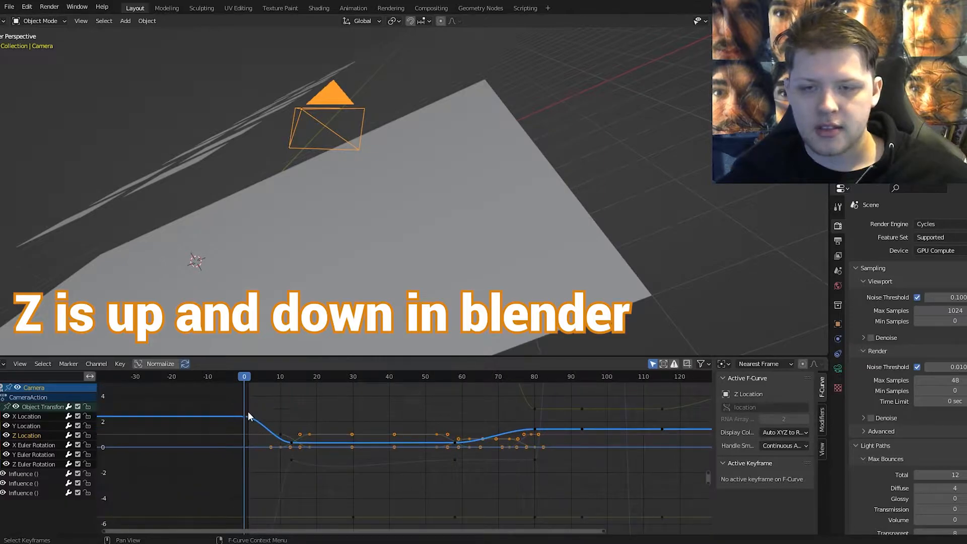
drag(248, 379, 486, 408)
scroll(115, 432, down, 1)
- Go through the camera's X Location, Y Location, Z Euler Rotation and X Euler Rotation channels
click(26, 417)
click(25, 426)
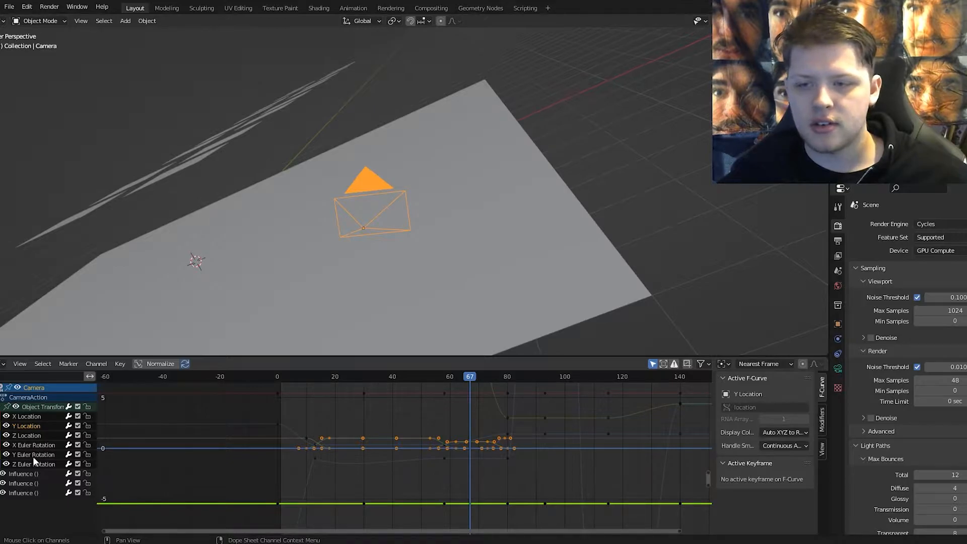
click(40, 462)
shift+click(38, 445)
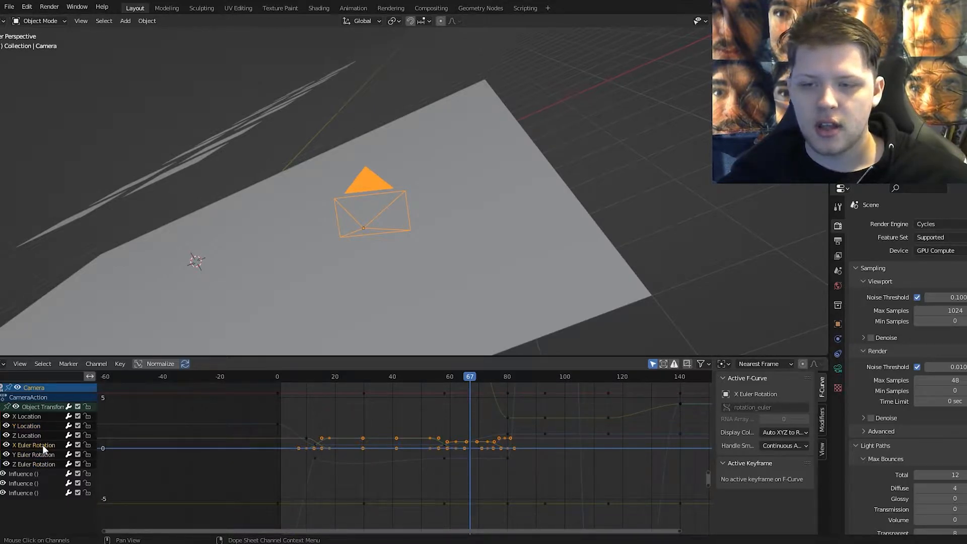
- Play the camera's movement from the start in the outside view and stop at frame 132
middle_drag(416, 284, 404, 250)
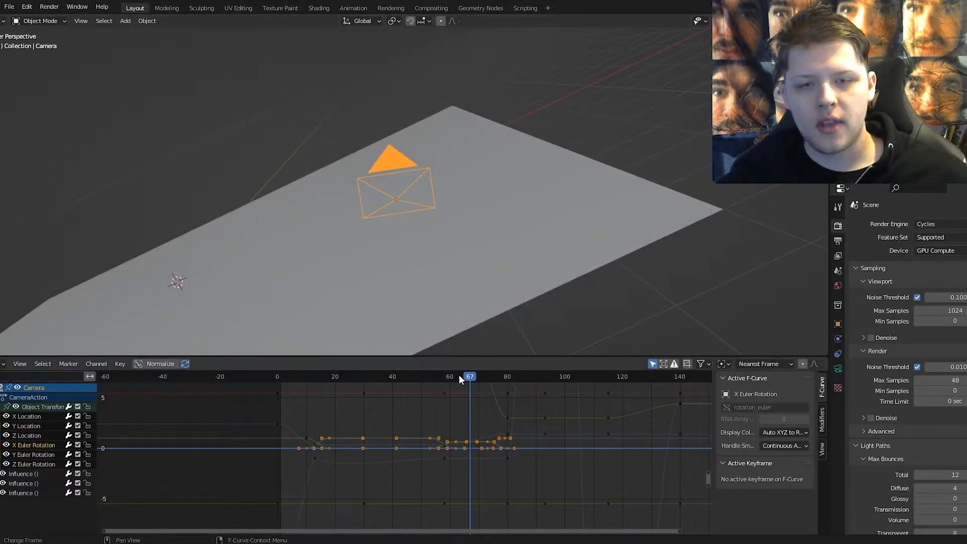
key(shift+Left)
key(space)
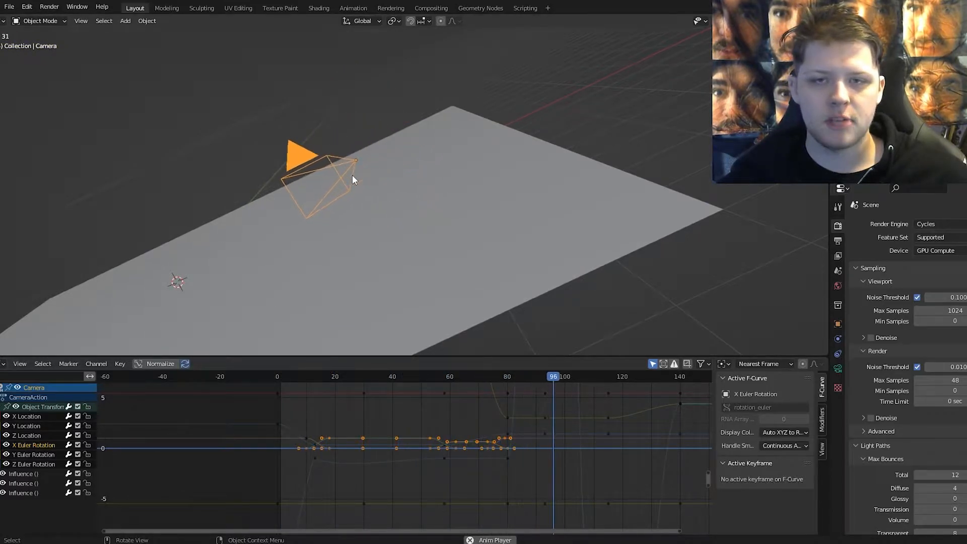
key(space)
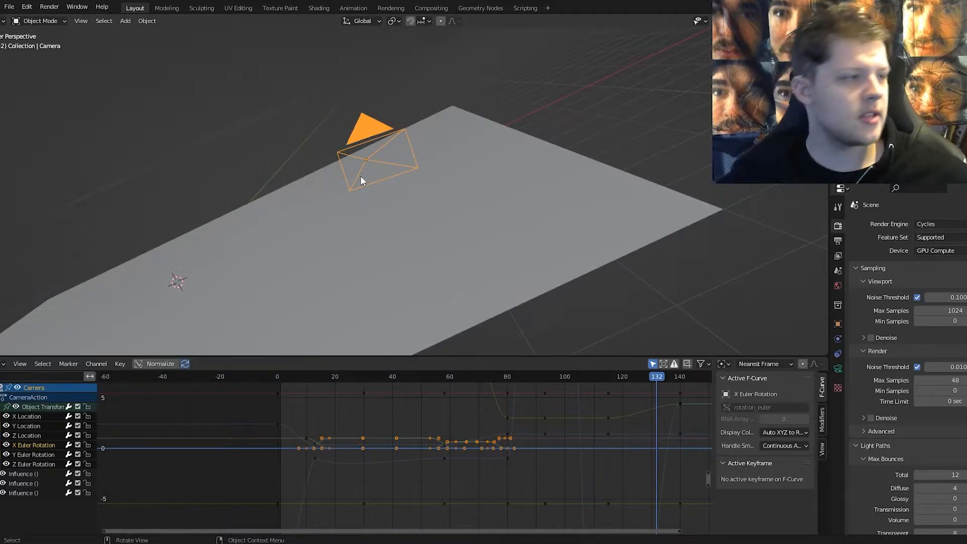
middle_drag(381, 162, 442, 232)
key(KP_1)
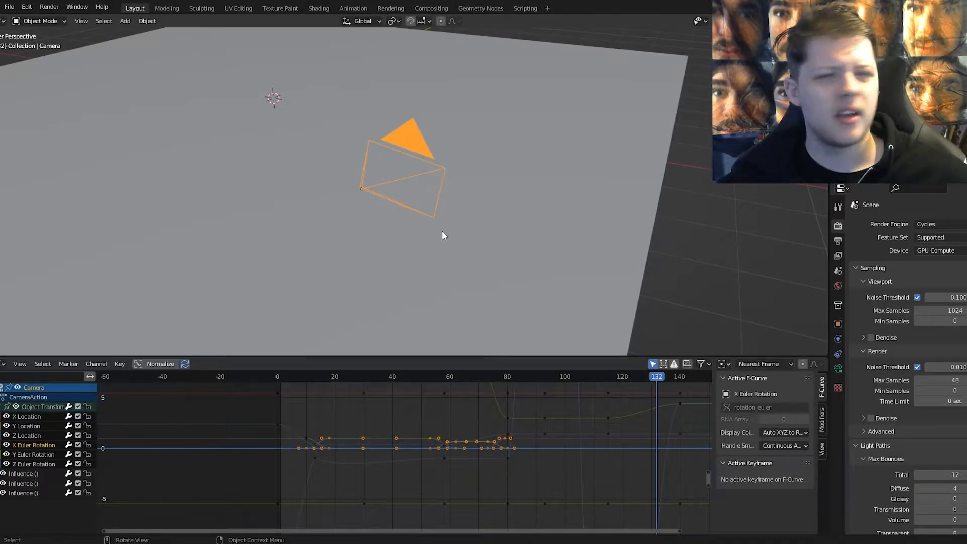
scroll(466, 287, down, 6)
middle_drag(466, 287, 480, 259)
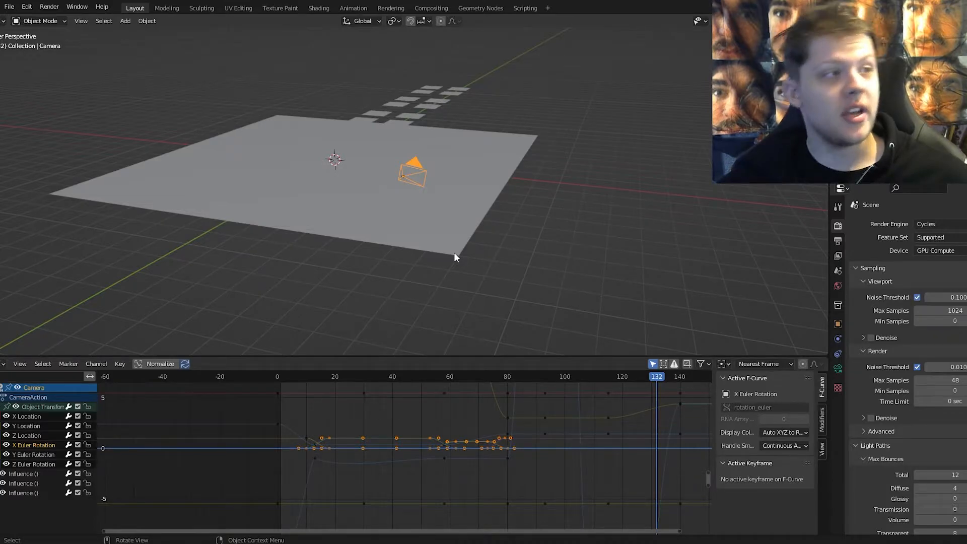
scroll(453, 262, up, 3)
middle_drag(501, 179, 489, 222)
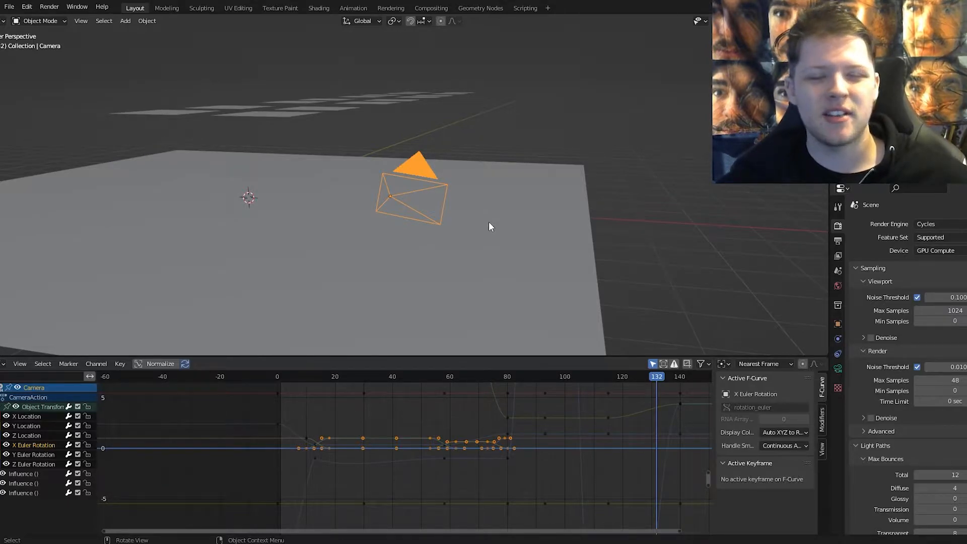
middle_drag(489, 223, 505, 224)
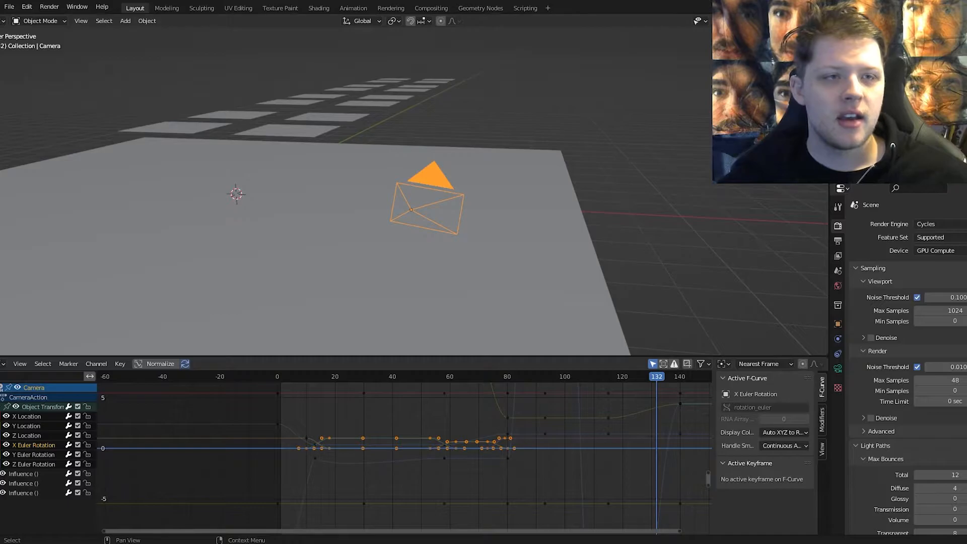
- Look through the camera at frame 132 with rendered shading
middle_drag(537, 151, 534, 147)
key(KP_0)
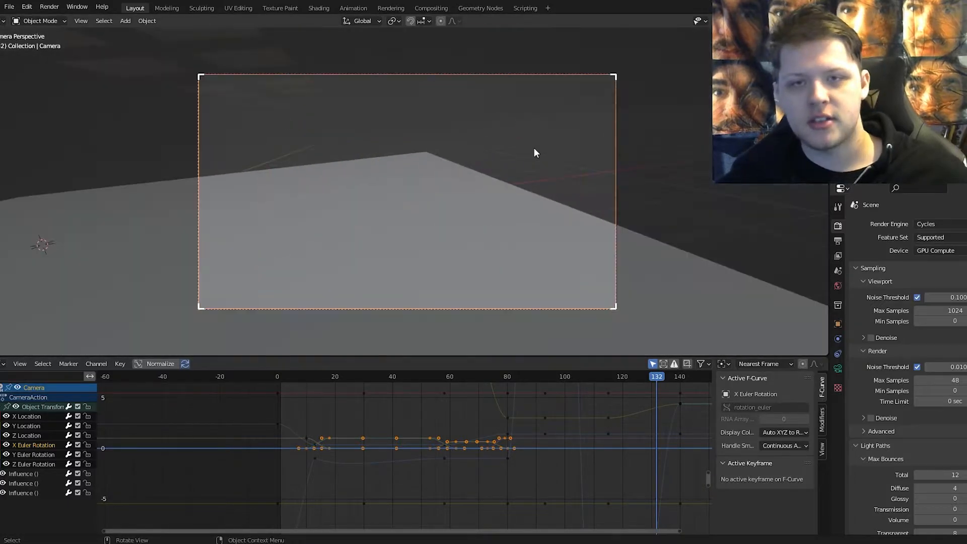
key(z)
click(534, 94)
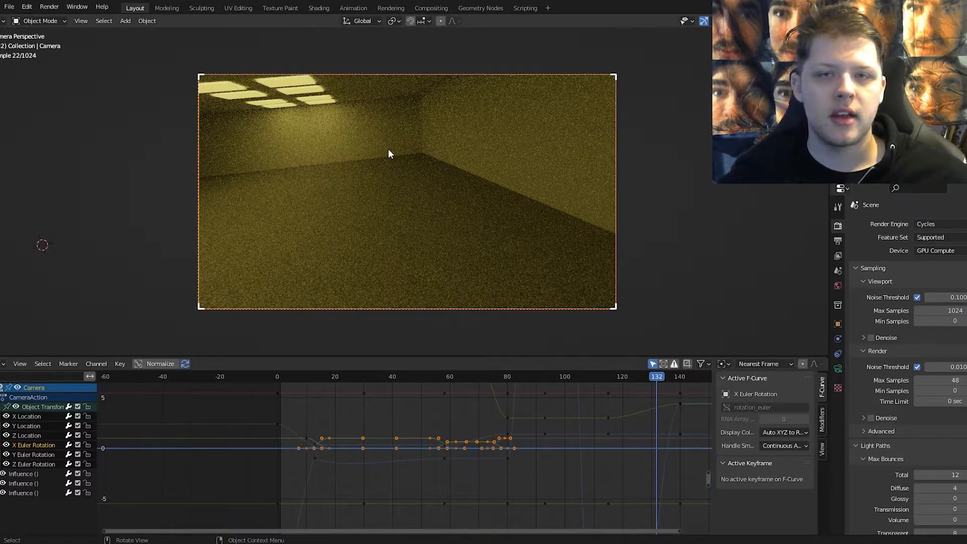
- Return to solid shading and look at the room's walls from the camera
key(z)
click(415, 151)
mouse_move(415, 151)
middle_down()
mouse_move(533, 121)
mouse_move(596, 121)
mouse_move(478, 161)
middle_up()
key(KP_0)
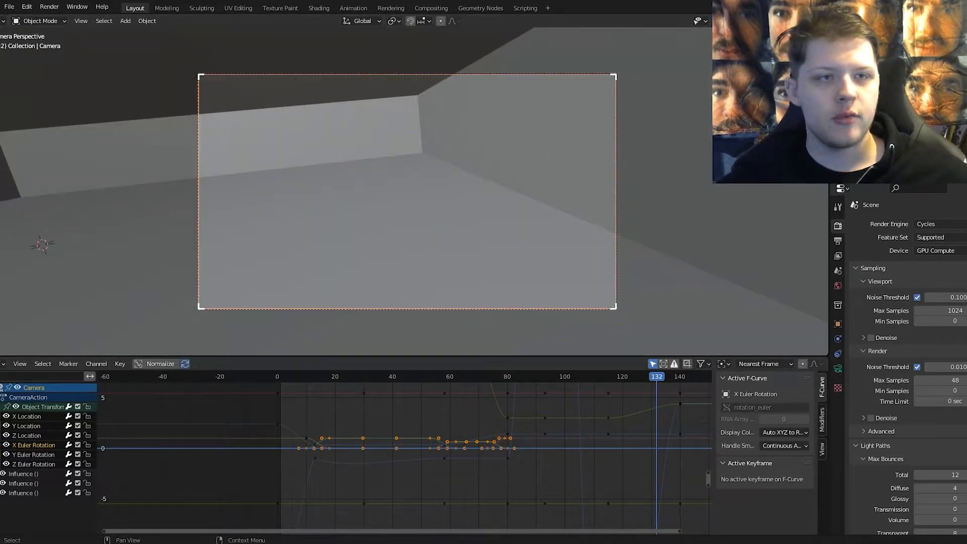
- Select the room cube from outside in rendered shading and show its material settings
key(z)
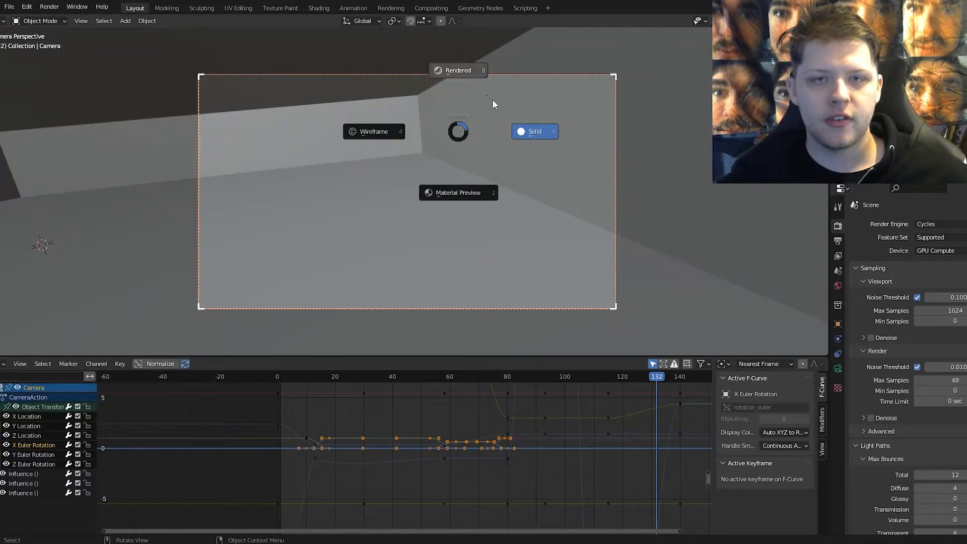
key(8)
scroll(573, 90, down, 5)
middle_drag(573, 91, 553, 94)
click(427, 160)
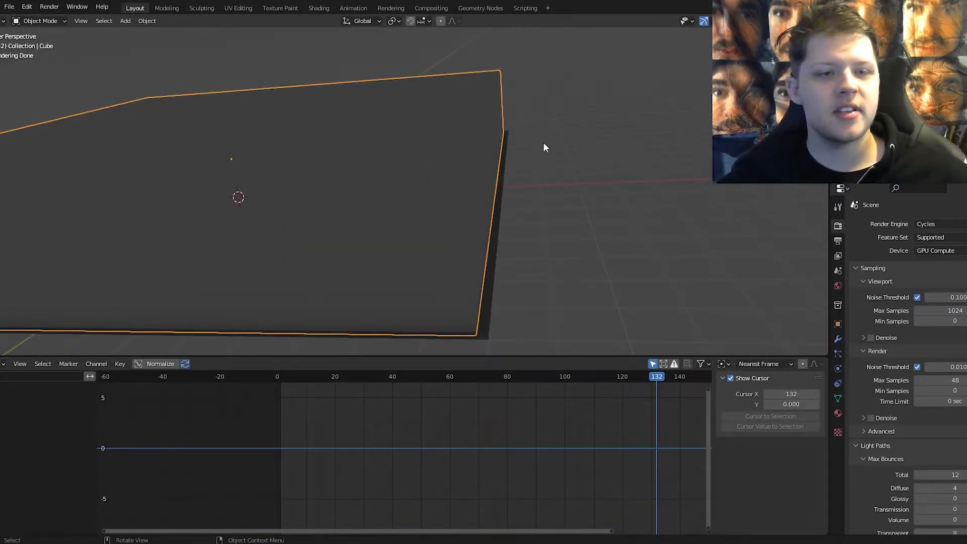
middle_drag(543, 143, 599, 156)
click(837, 414)
middle_drag(630, 227, 565, 225)
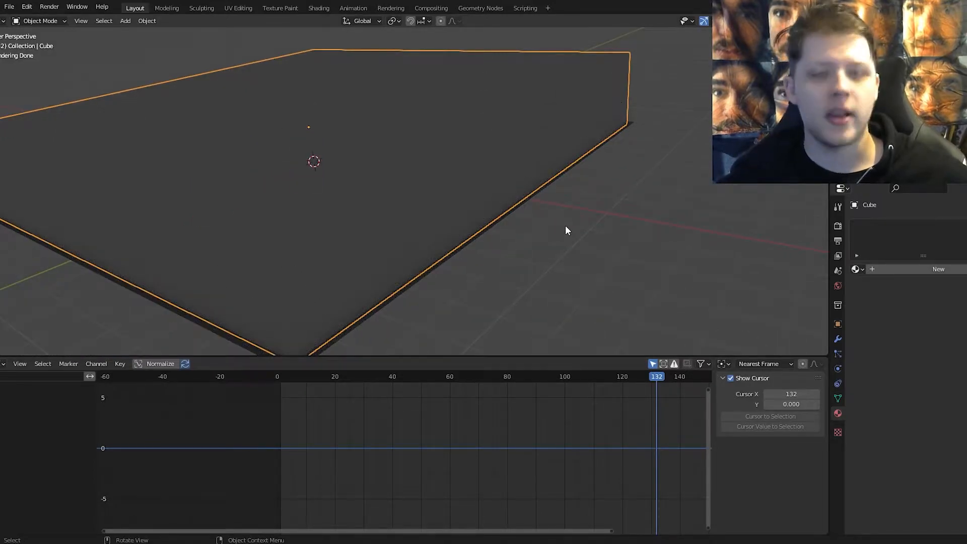
- View the rendered room through the camera, then move inside it and show the ceiling lights in rendered shading
key(KP_0)
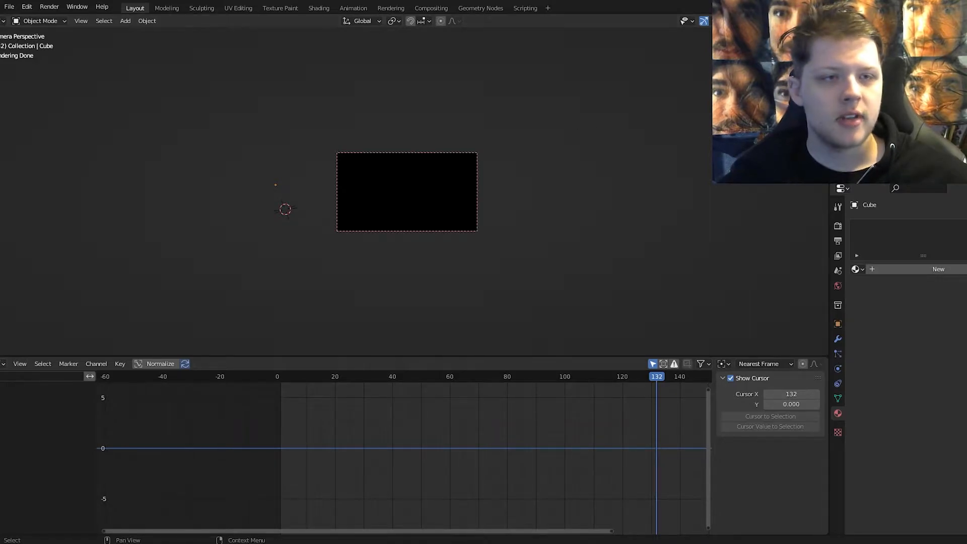
scroll(458, 171, up, 4)
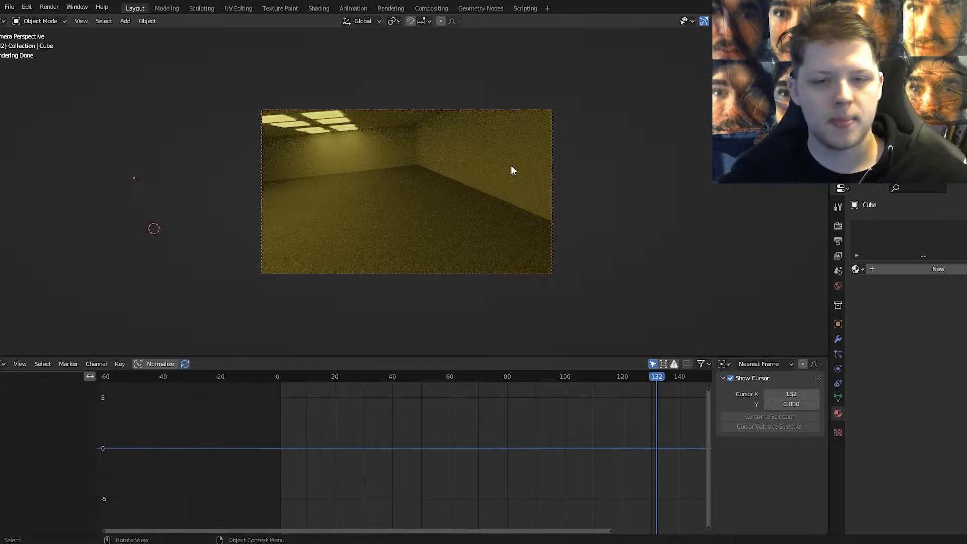
middle_drag(391, 126, 419, 115)
key(z)
click(516, 121)
mouse_move(609, 146)
middle_down()
mouse_move(634, 150)
mouse_move(543, 125)
middle_up()
key(z)
click(531, 62)
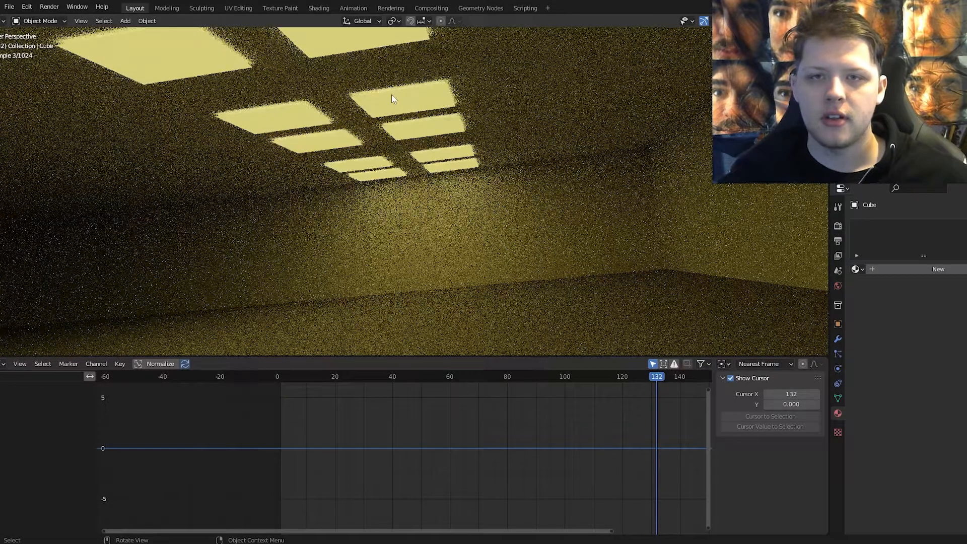
- Select the ceiling lights, show their modifiers and collapse the Array.002 settings
click(392, 95)
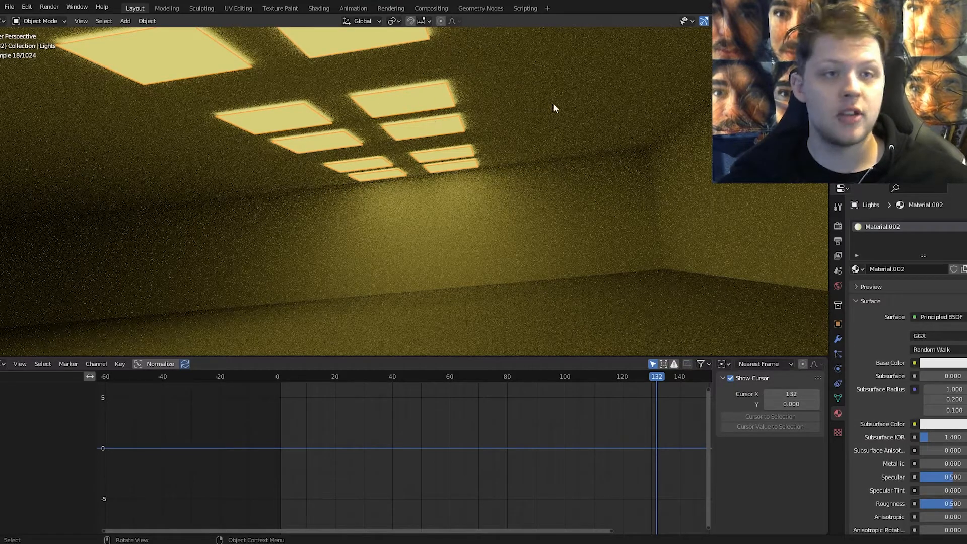
click(876, 80)
click(838, 340)
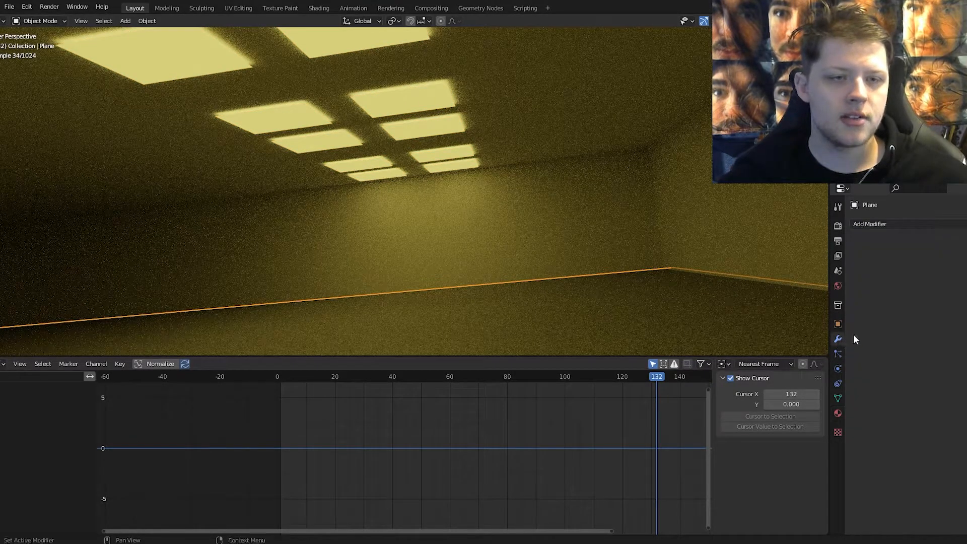
click(422, 111)
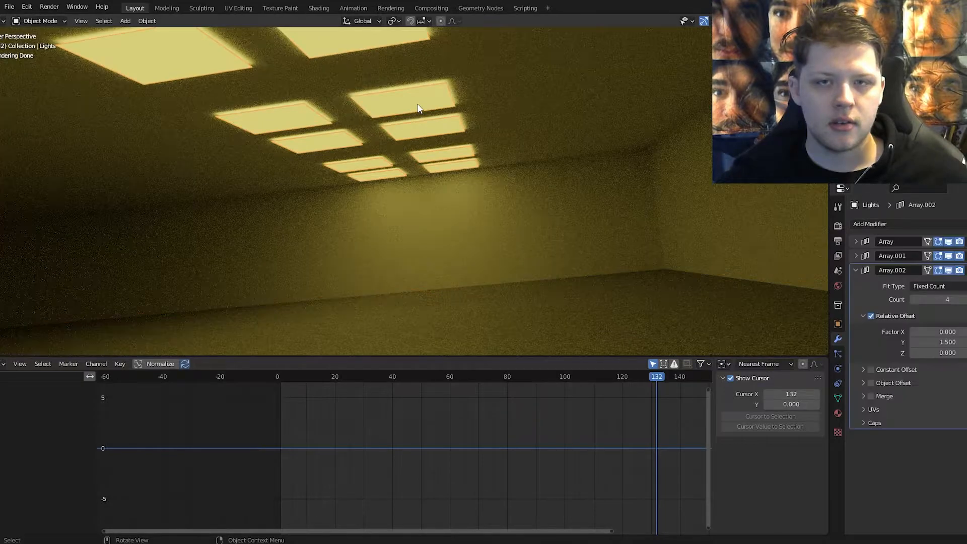
click(856, 270)
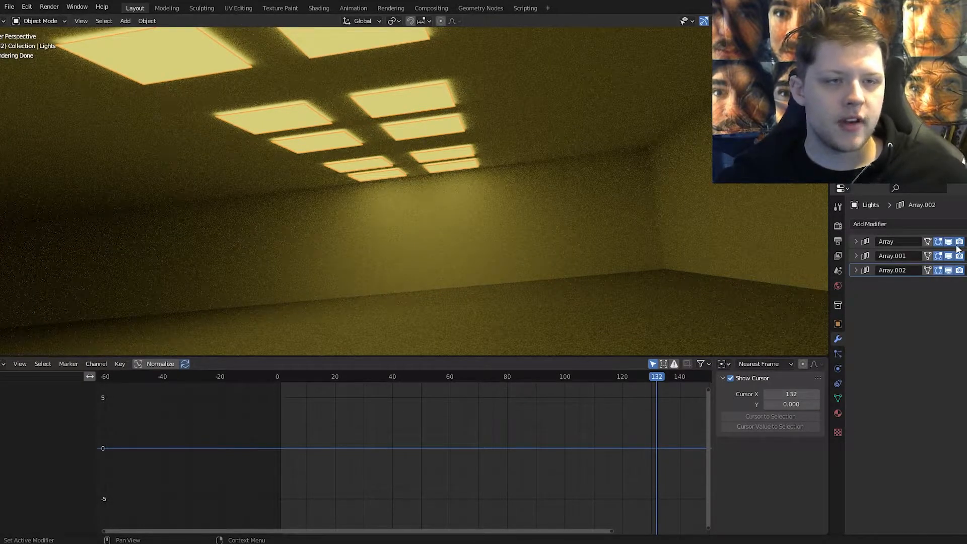
- Turn off the viewport display of the lights' Array, Array.001 and Array.002 modifiers to show a single light
click(959, 242)
click(959, 242)
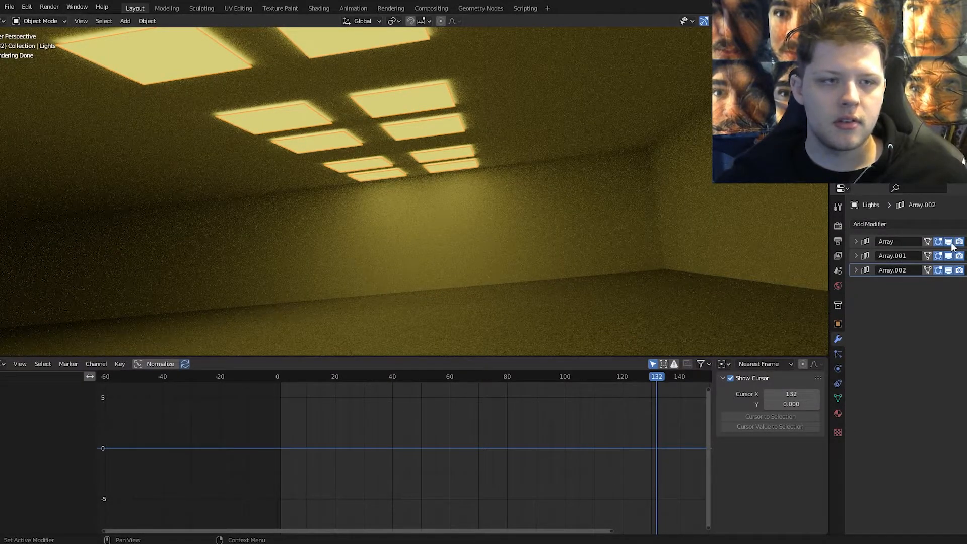
click(949, 243)
click(948, 256)
click(948, 270)
middle_drag(562, 208, 522, 192)
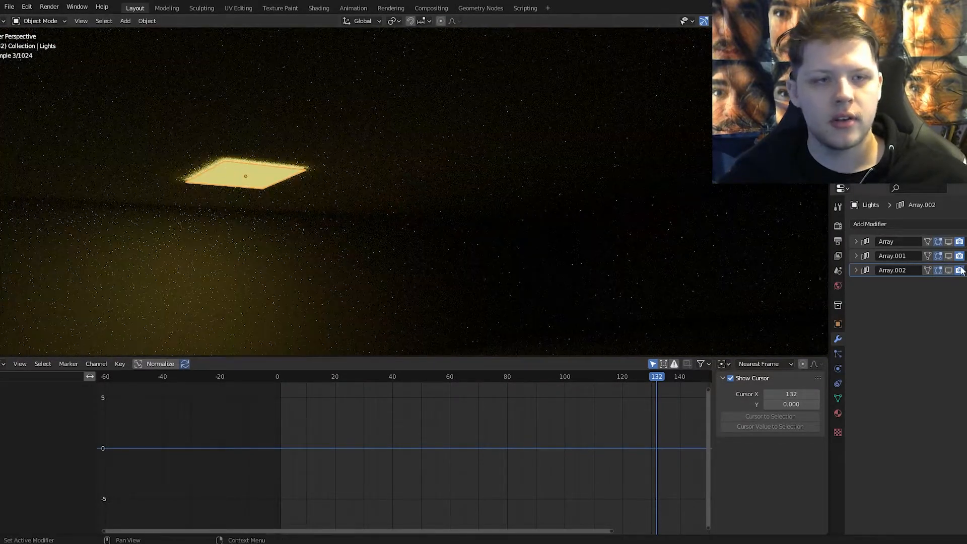
- Turn the viewport display of Array, Array.001 and Array.002 back on one by one and view the grid of lights from above
click(949, 242)
middle_drag(382, 210, 431, 216)
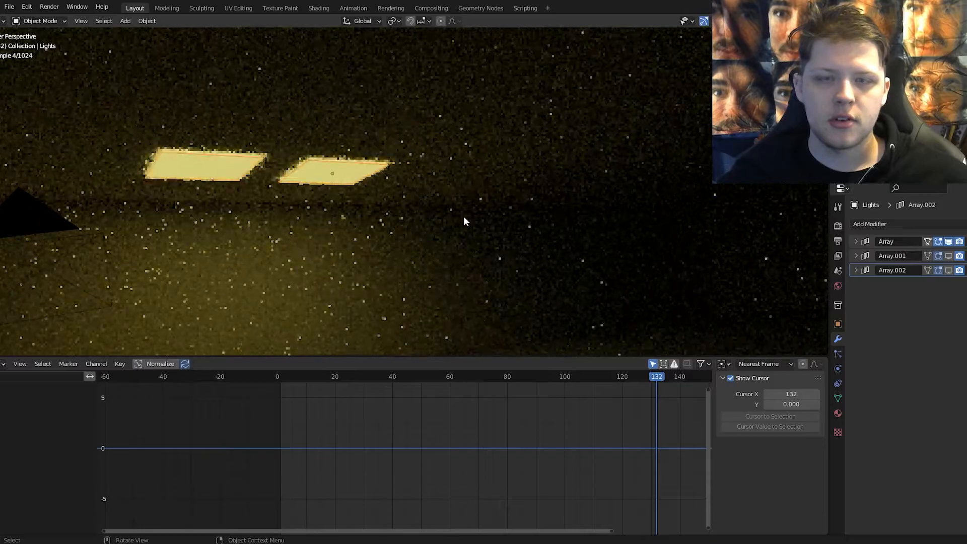
click(948, 256)
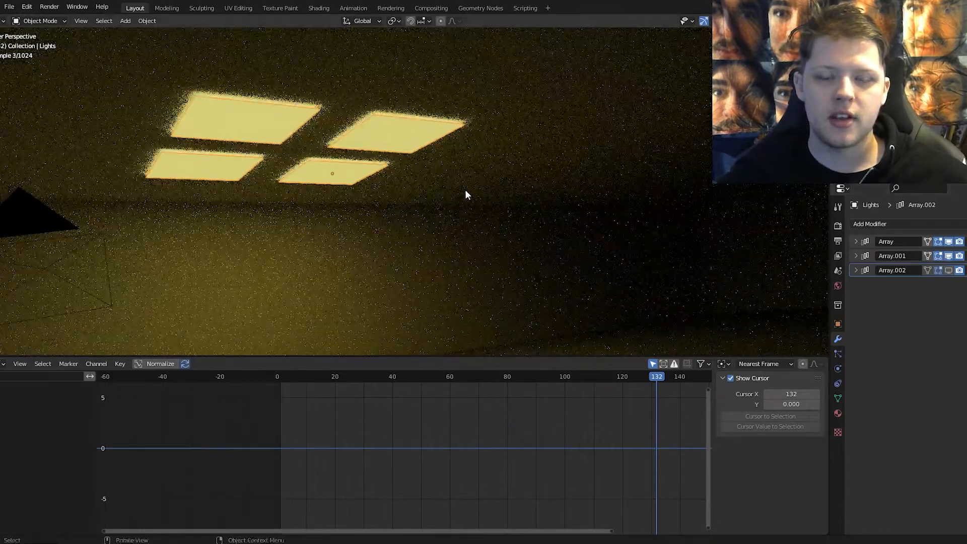
click(949, 270)
middle_drag(745, 206, 505, 293)
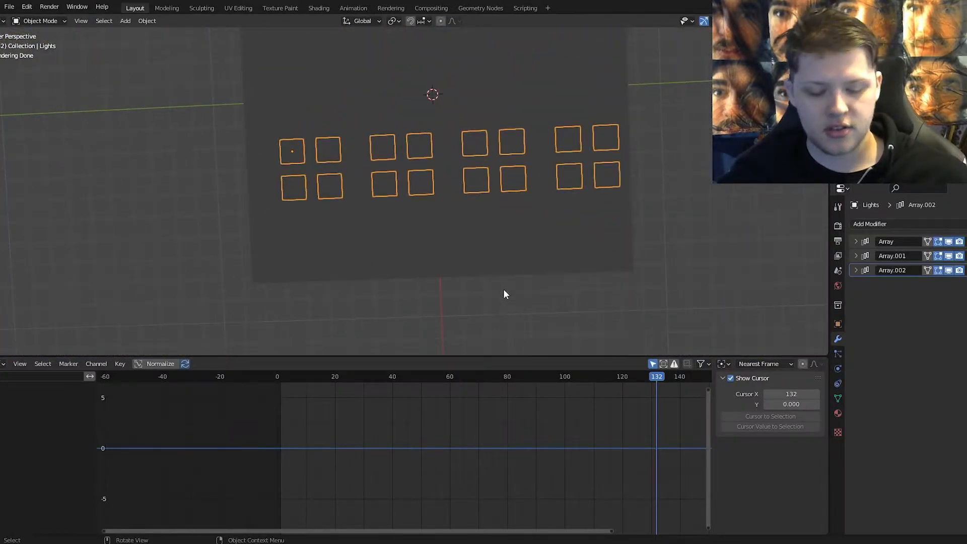
- Examine the rendered room's carpet, walls and lights up close and as a whole through the camera
key(KP_0)
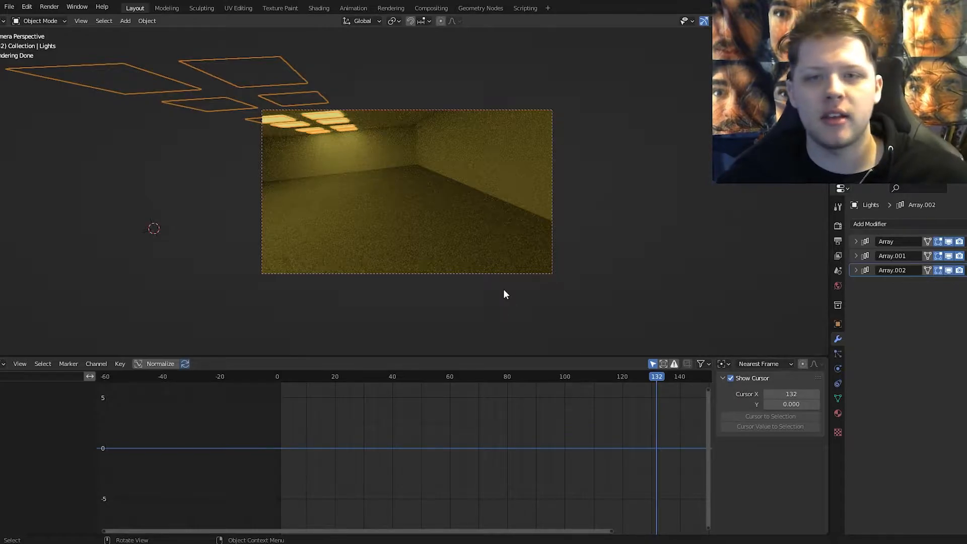
scroll(554, 227, up, 8)
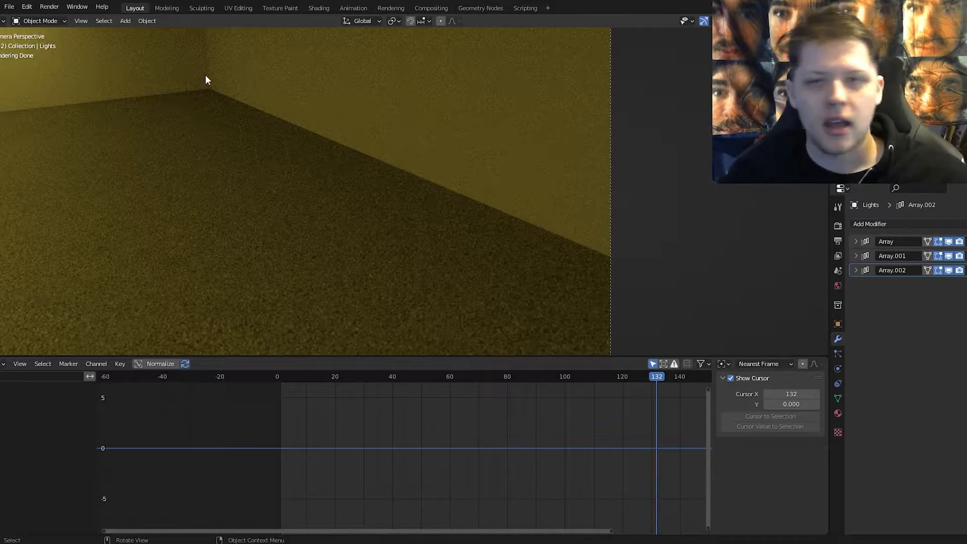
scroll(529, 207, up, 4)
scroll(554, 201, down, 7)
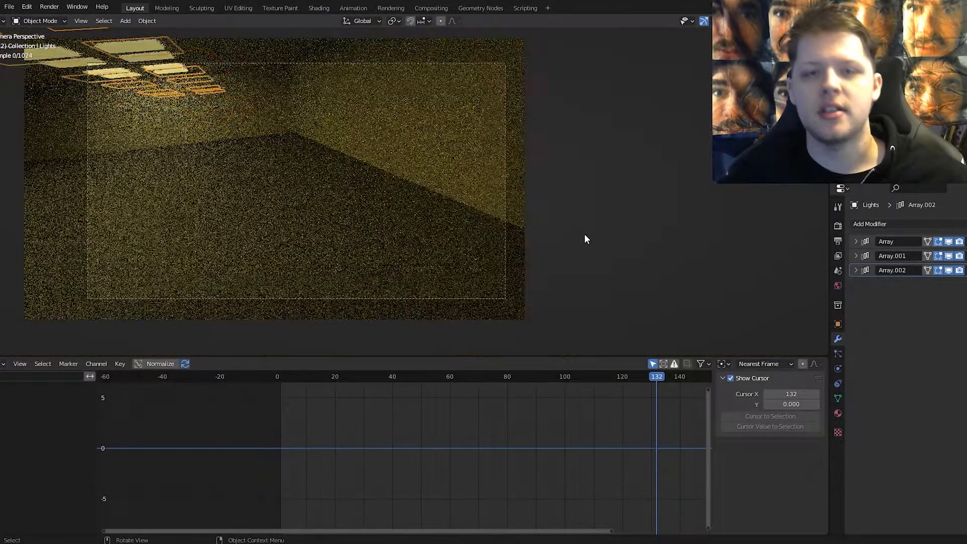
scroll(504, 221, down, 4)
scroll(413, 196, up, 2)
shift+middle_drag(367, 158, 509, 197)
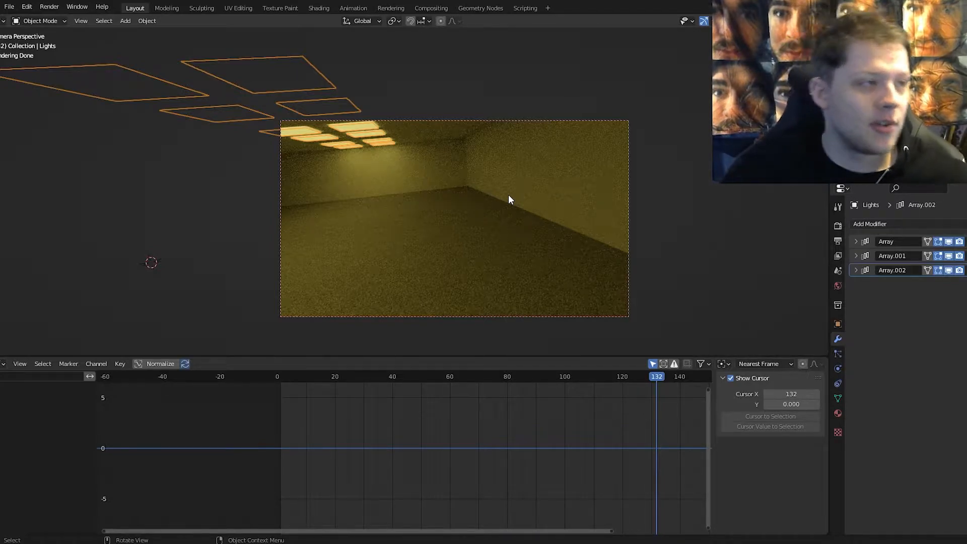
scroll(509, 195, up, 2)
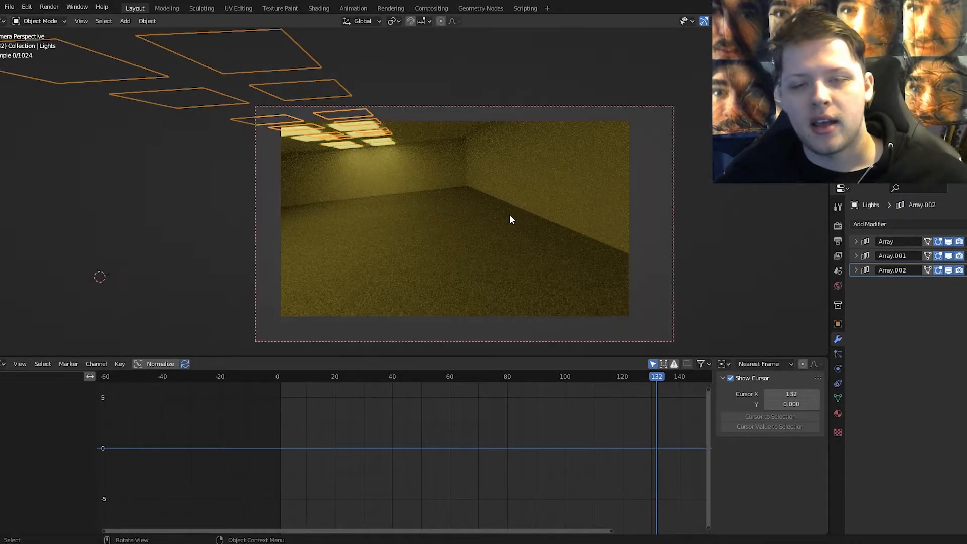
shift+middle_drag(494, 188, 542, 179)
scroll(551, 199, down, 3)
- Scrub to frame 94, select the room cube and examine the dark doorway in the rendered camera view
drag(651, 381, 547, 382)
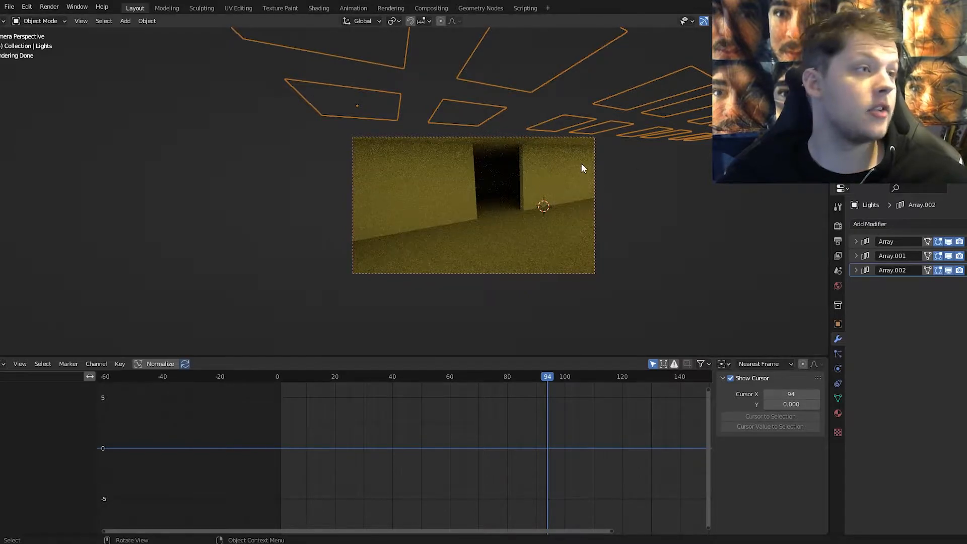
click(531, 195)
click(491, 192)
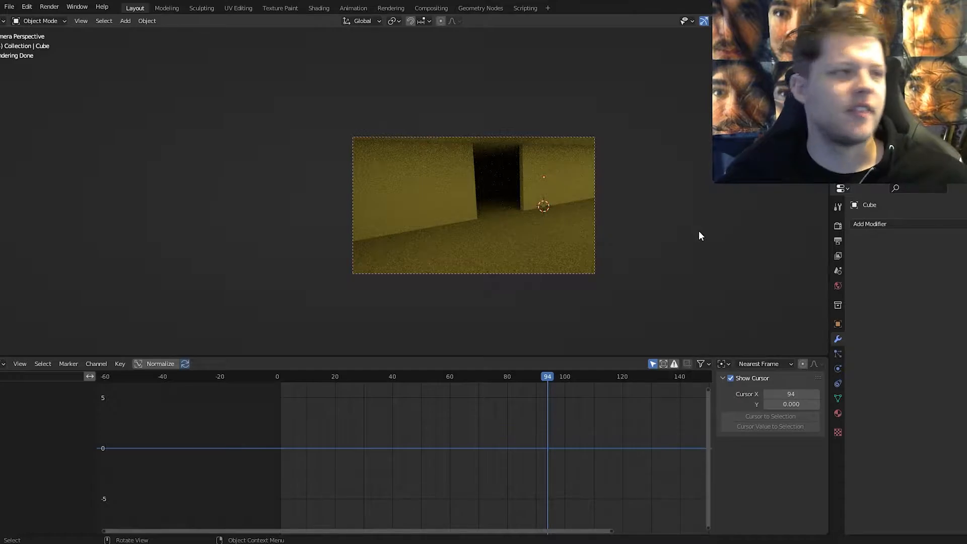
scroll(507, 227, up, 1)
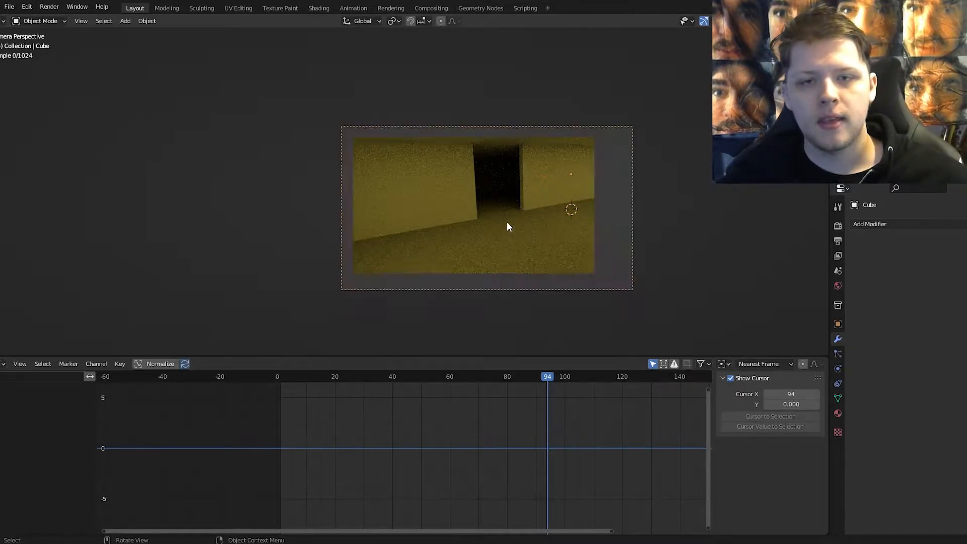
scroll(507, 227, up, 2)
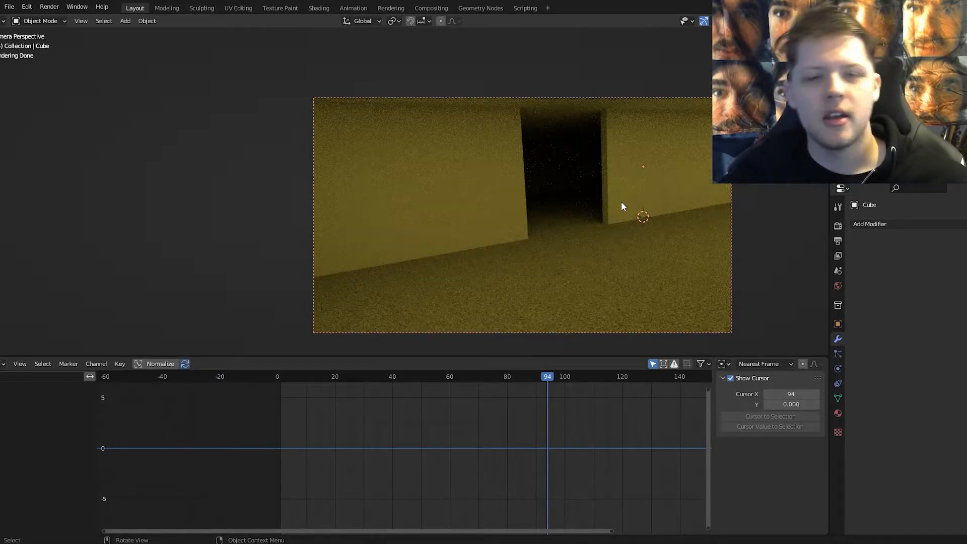
scroll(580, 218, up, 1)
scroll(581, 218, down, 1)
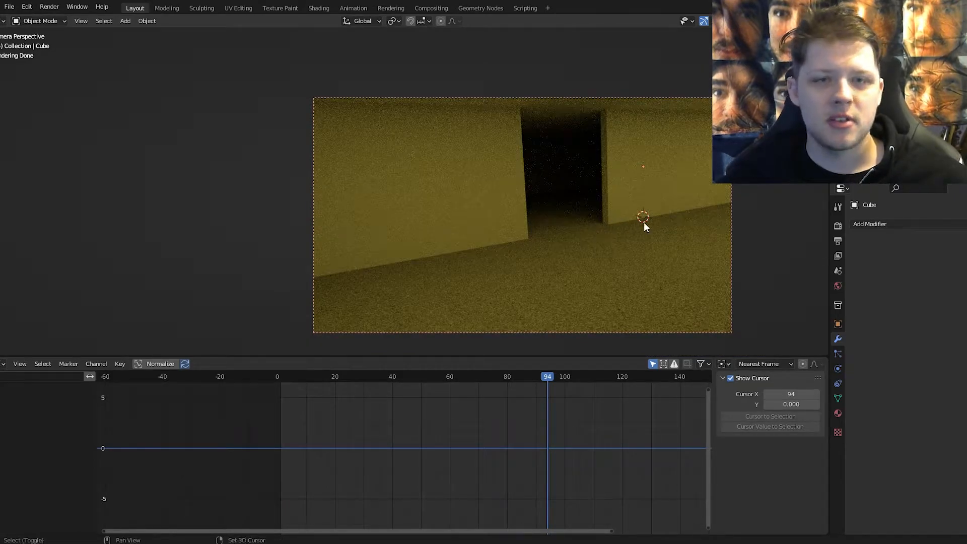
shift+middle_drag(643, 222, 617, 210)
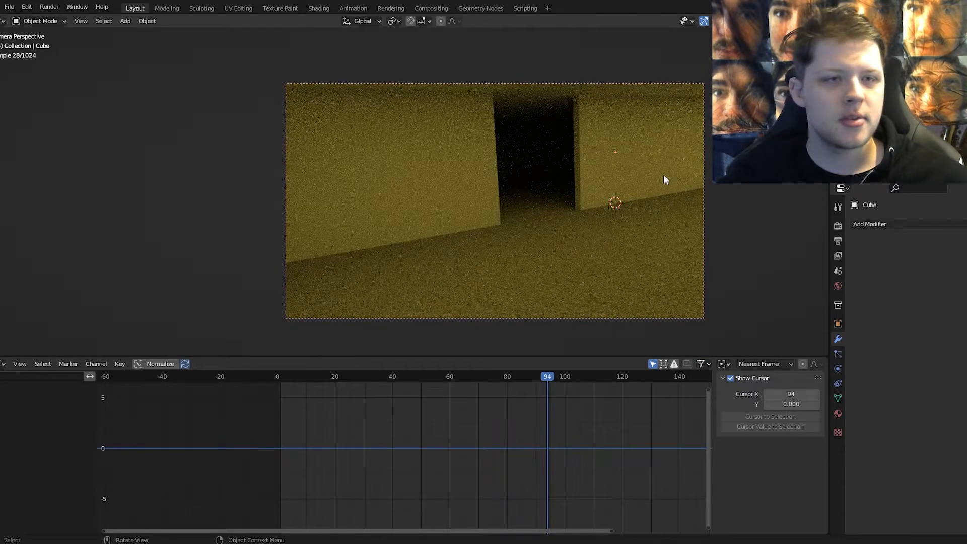
scroll(664, 176, down, 3)
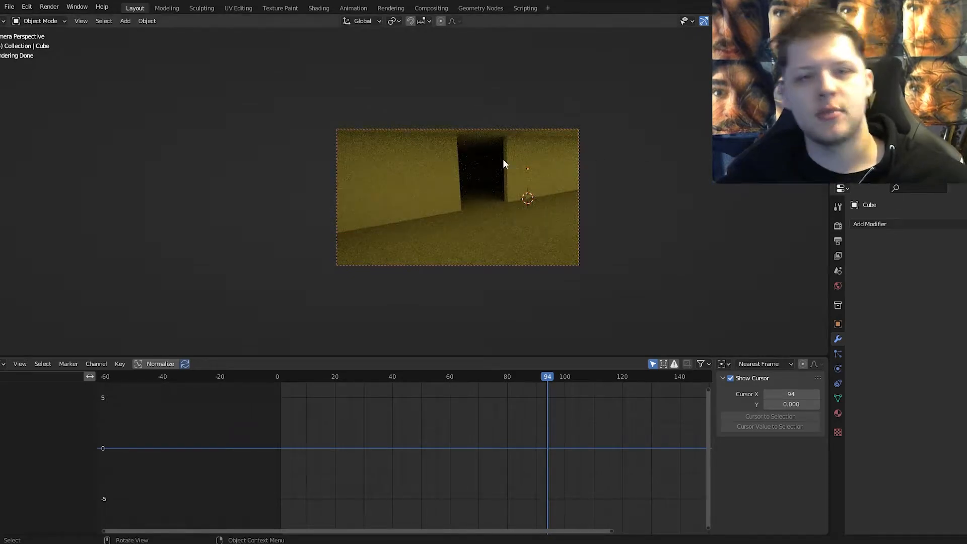
- Switch to solid shading, scrub to frame 24 and select the Focus empty to show its animation curves
key(z)
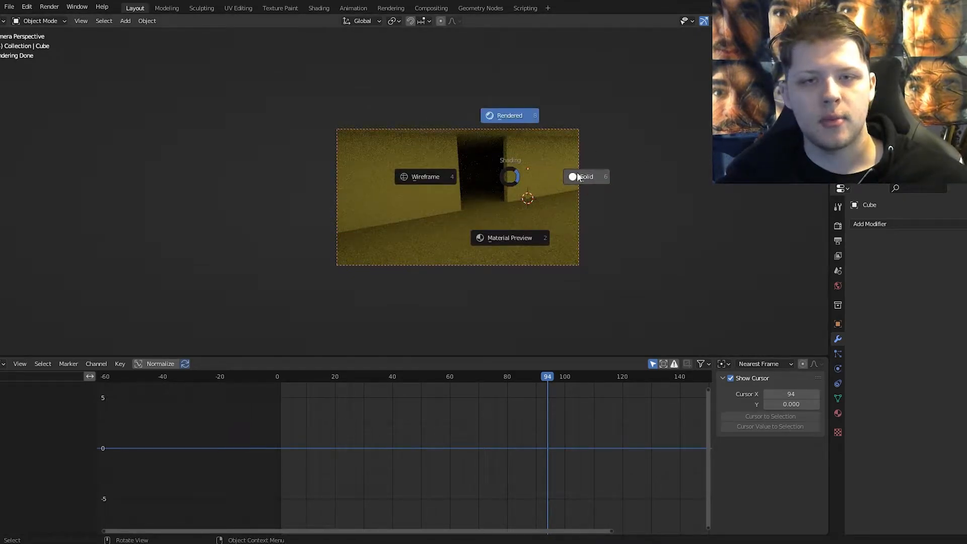
click(592, 179)
drag(540, 375, 347, 388)
click(540, 296)
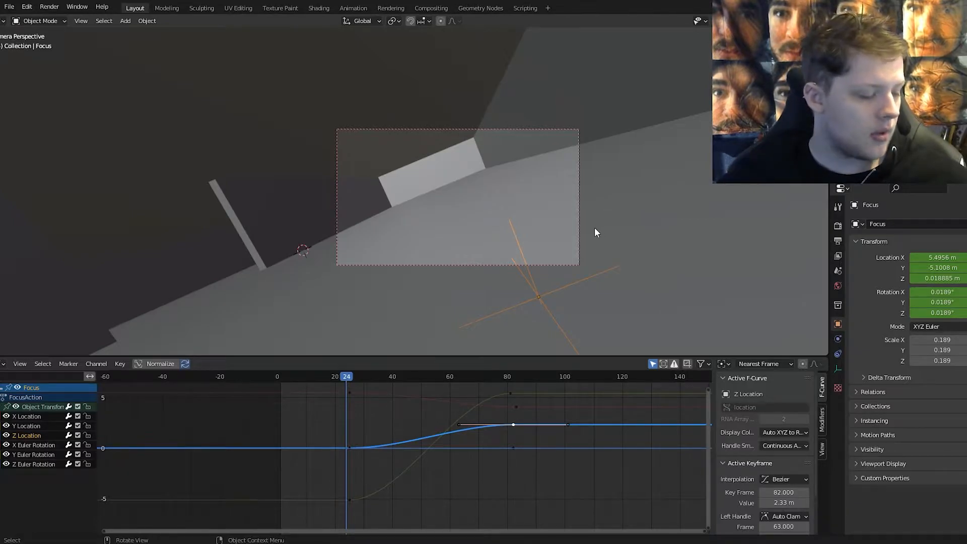
- Select the camera and expand its Depth of Field settings to examine the focus object and aperture
click(575, 232)
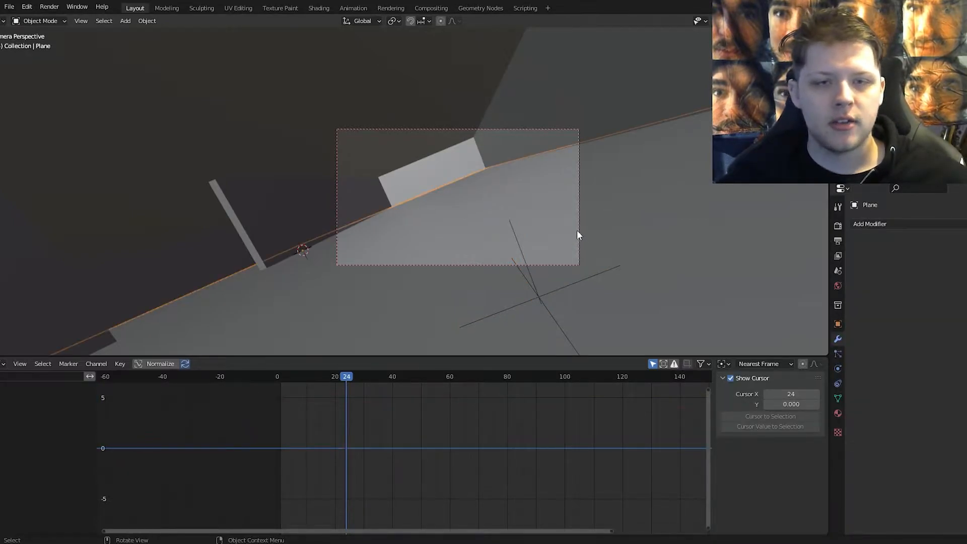
click(579, 231)
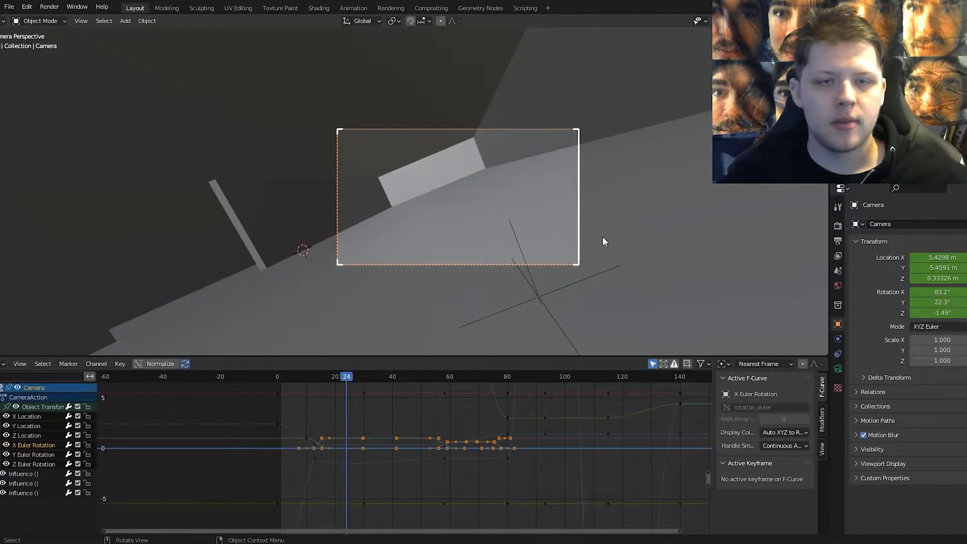
click(838, 368)
scroll(878, 373, down, 2)
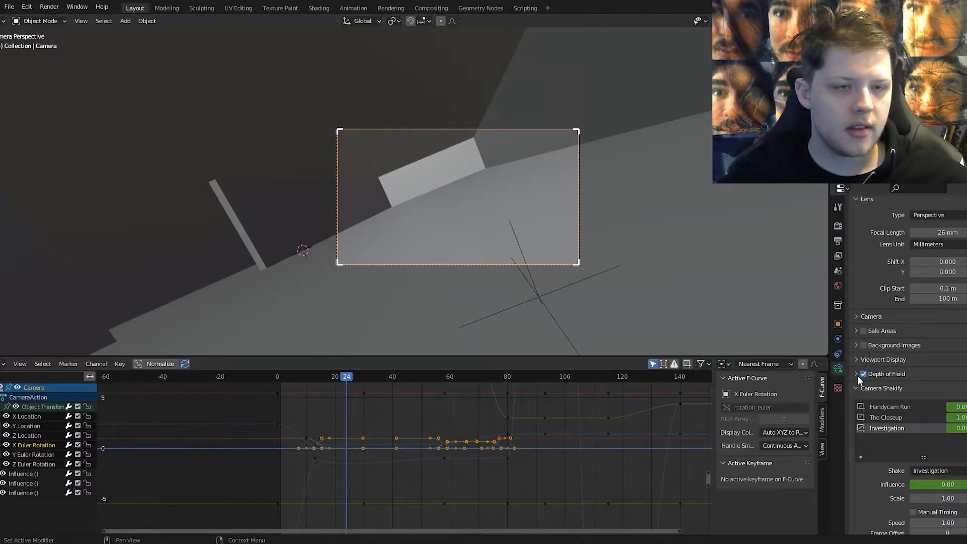
click(856, 374)
scroll(854, 374, down, 2)
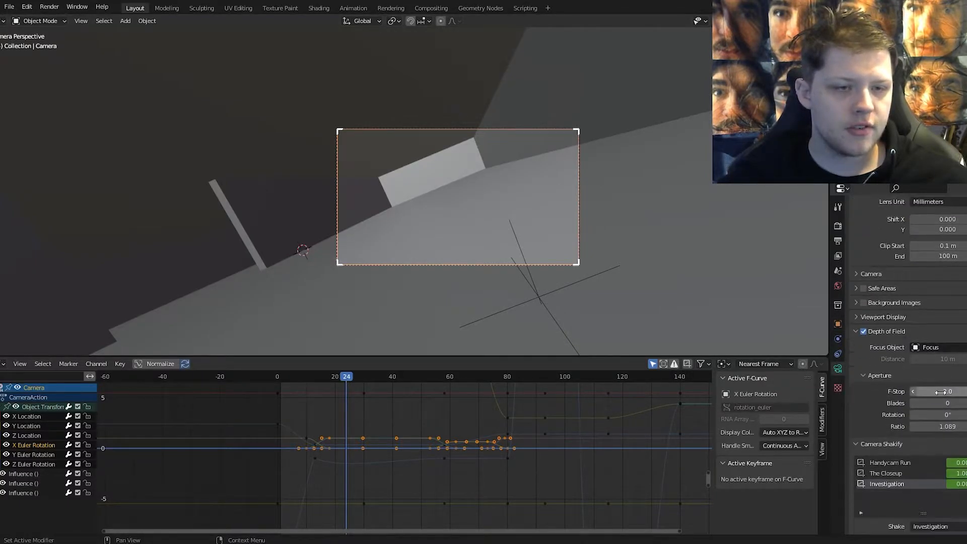
- Select the Focus empty, switch to rendered shading and scrub to frames 44, 27 and 73 to compare the focus
click(539, 296)
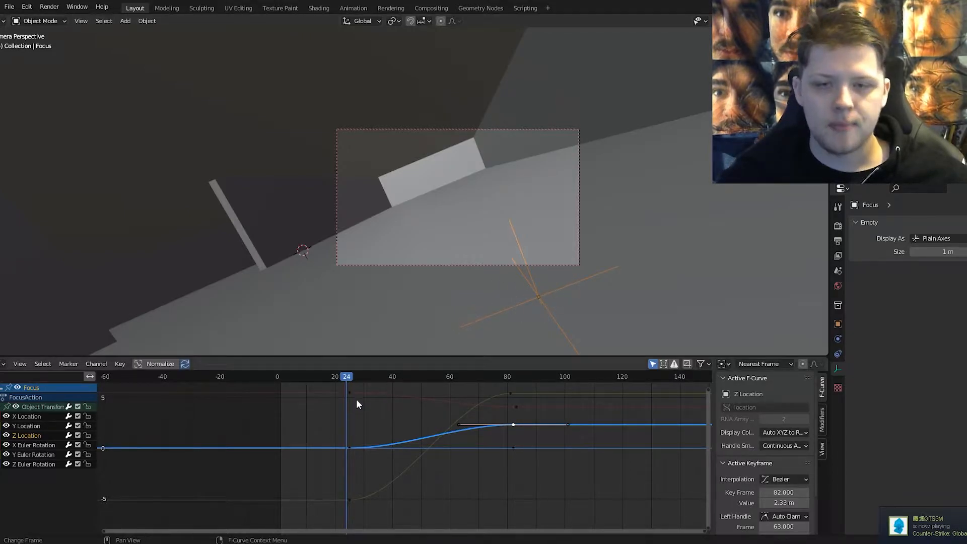
drag(347, 377, 403, 379)
click(486, 143)
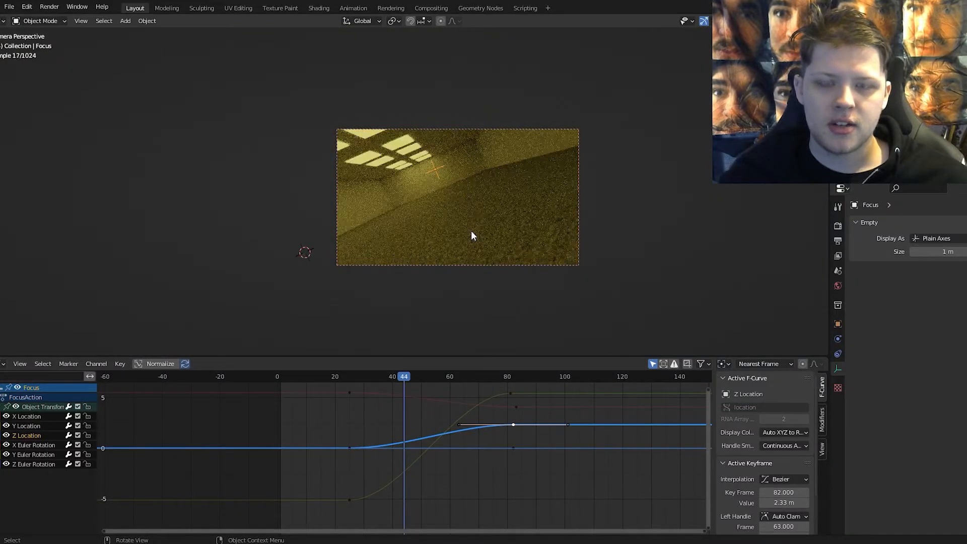
drag(404, 378, 354, 377)
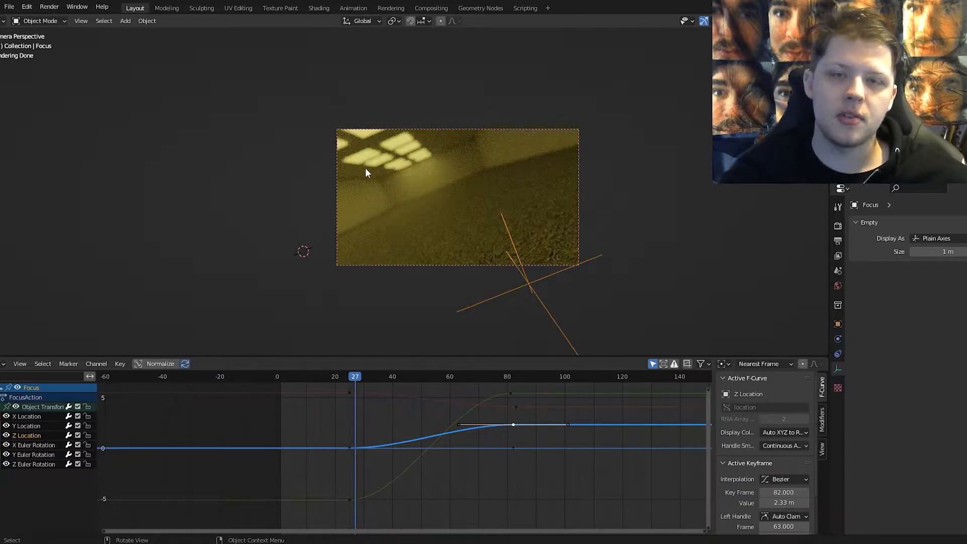
drag(356, 378, 487, 378)
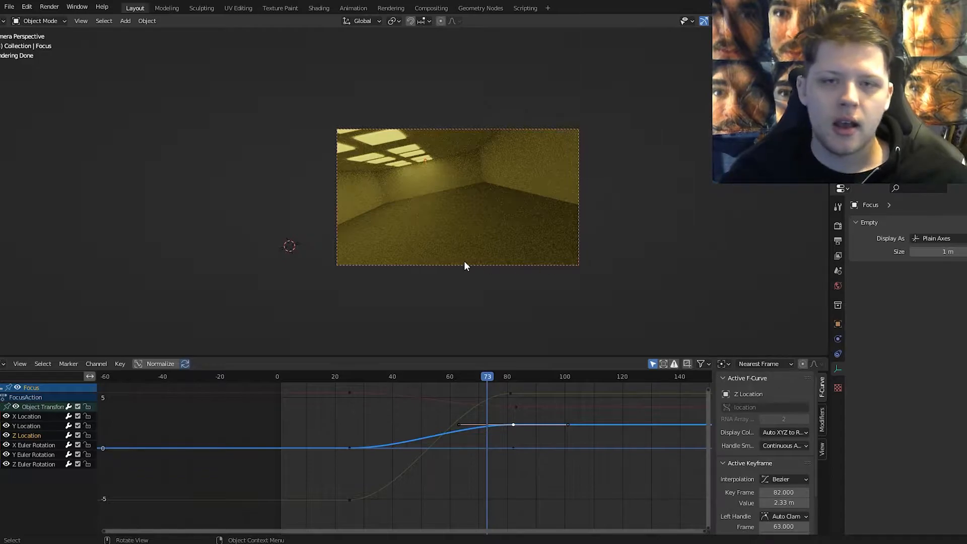
- Select the camera and review its focal length, depth of field and Camera Shakify settings
click(569, 263)
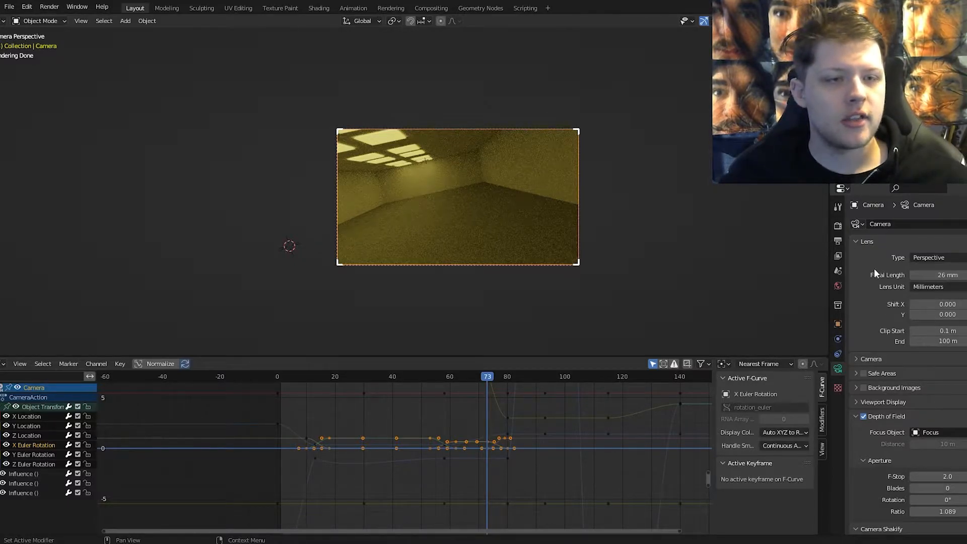
click(936, 275)
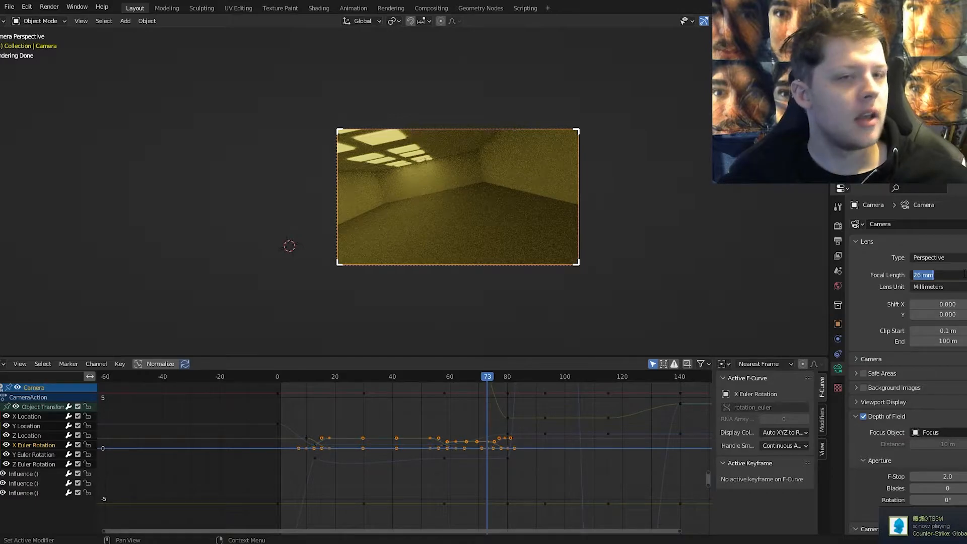
key(Escape)
scroll(848, 381, down, 4)
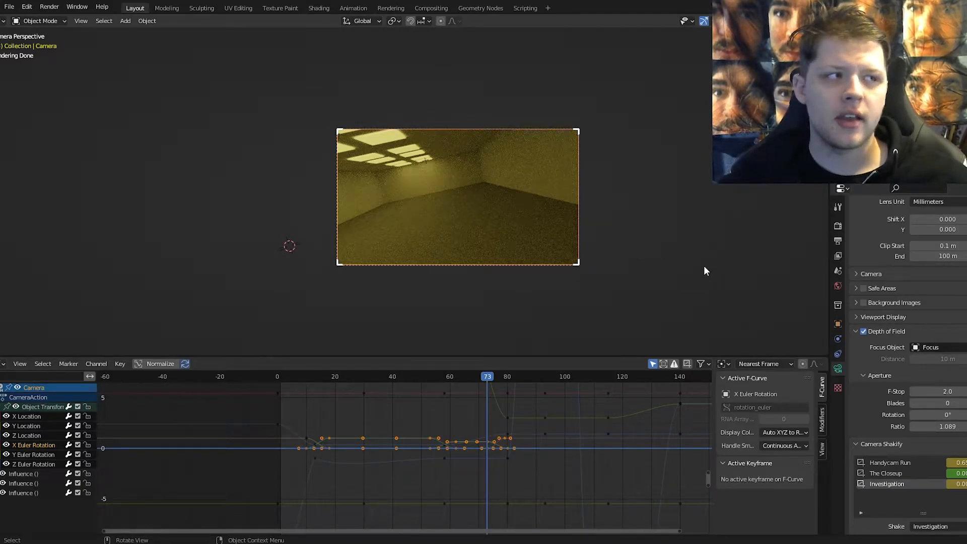
scroll(901, 404, down, 5)
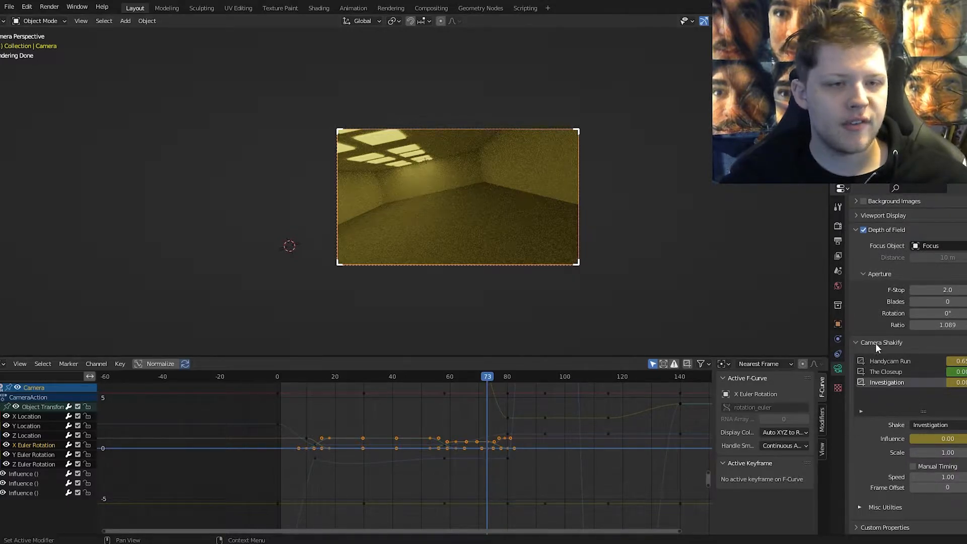
- Select the Handycam Run shake, play the animation from frame 0 in the camera view and scrub back to frame 9
click(891, 363)
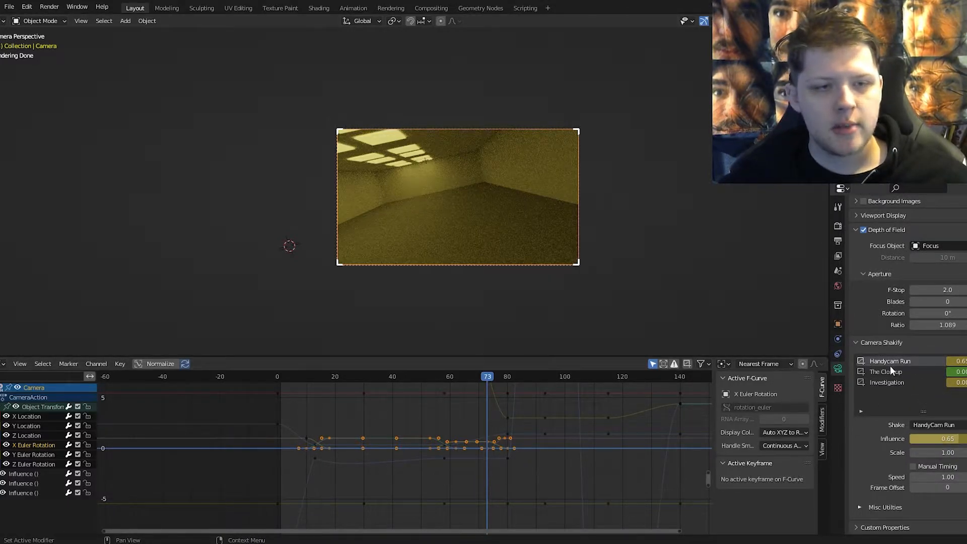
click(886, 370)
click(886, 361)
drag(485, 381, 246, 387)
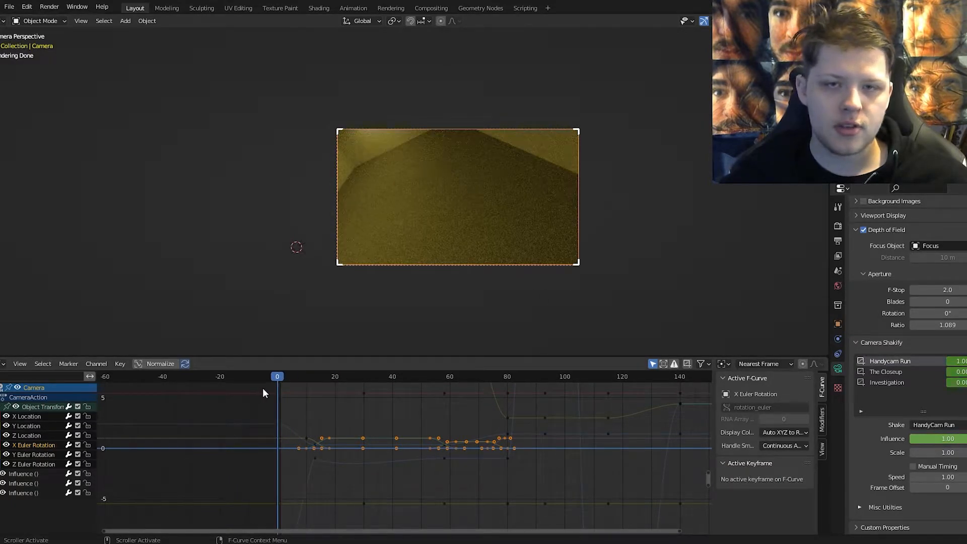
key(space)
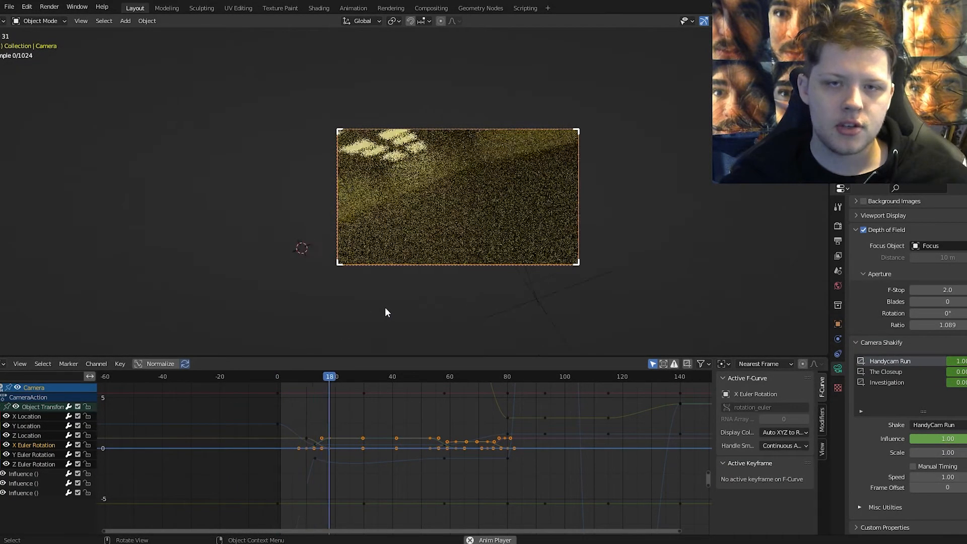
drag(379, 376, 304, 377)
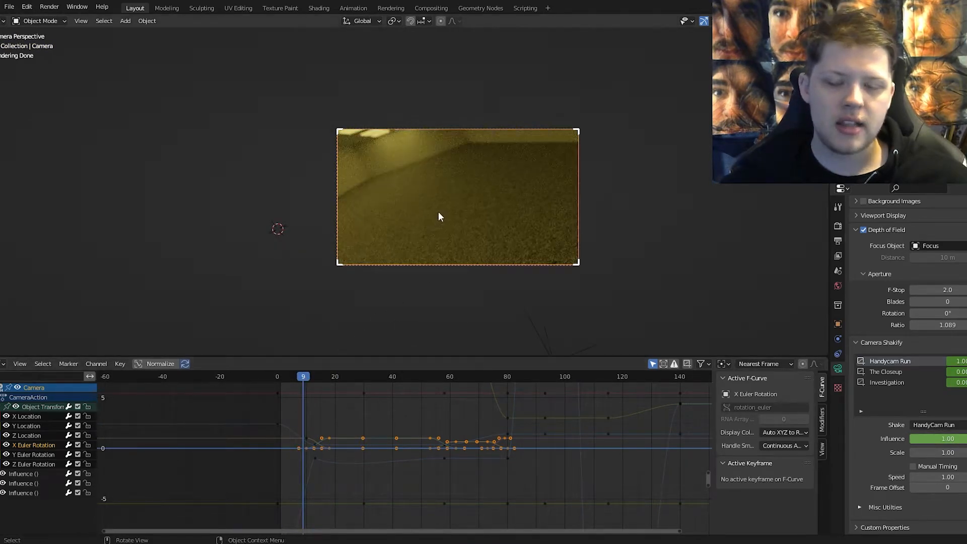
- Switch to solid shading and scrub the animation to frame 121
key(z)
click(500, 207)
drag(308, 375, 624, 362)
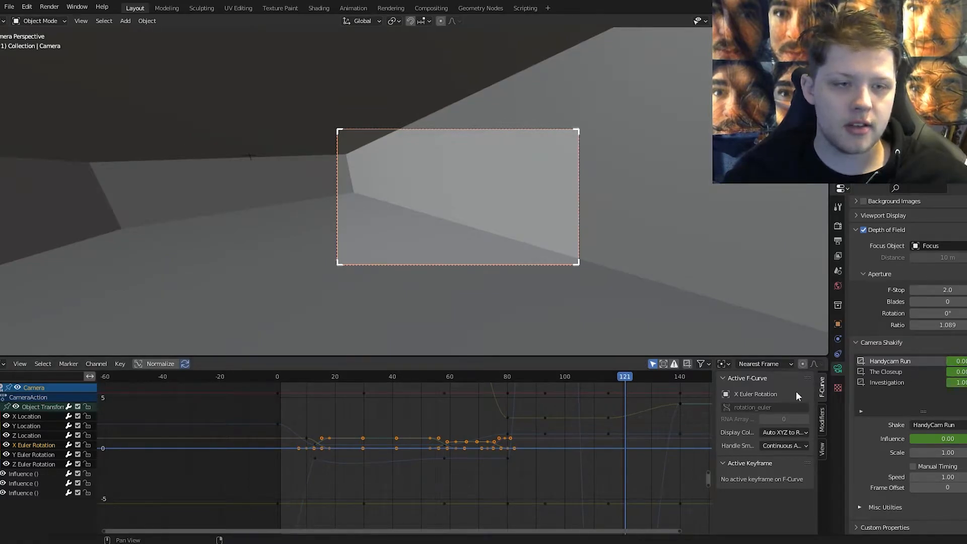
- Select the camera's three shake Influence curves and examine their keyframes up close in the graph
click(14, 477)
click(23, 485)
shift+click(23, 491)
shift+click(22, 476)
scroll(252, 473, up, 4)
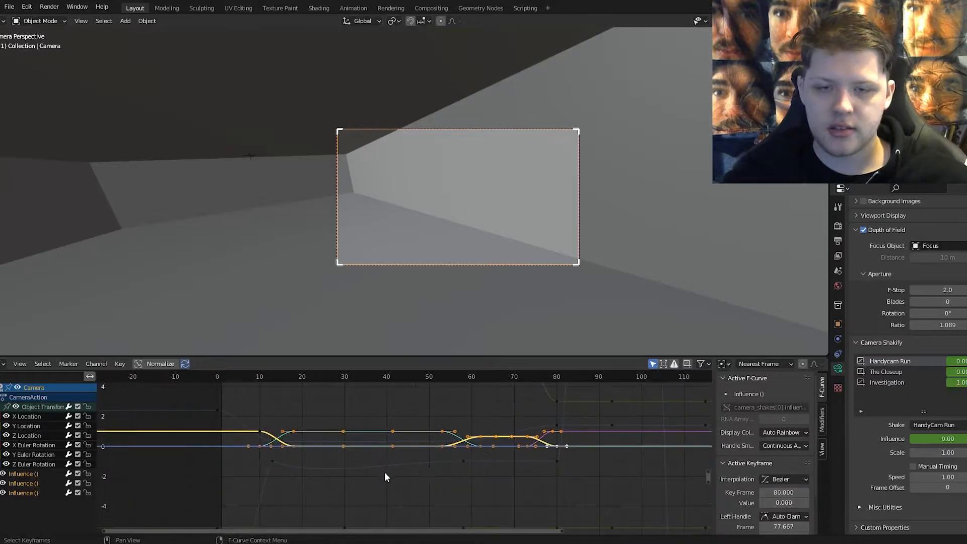
scroll(462, 485, up, 1)
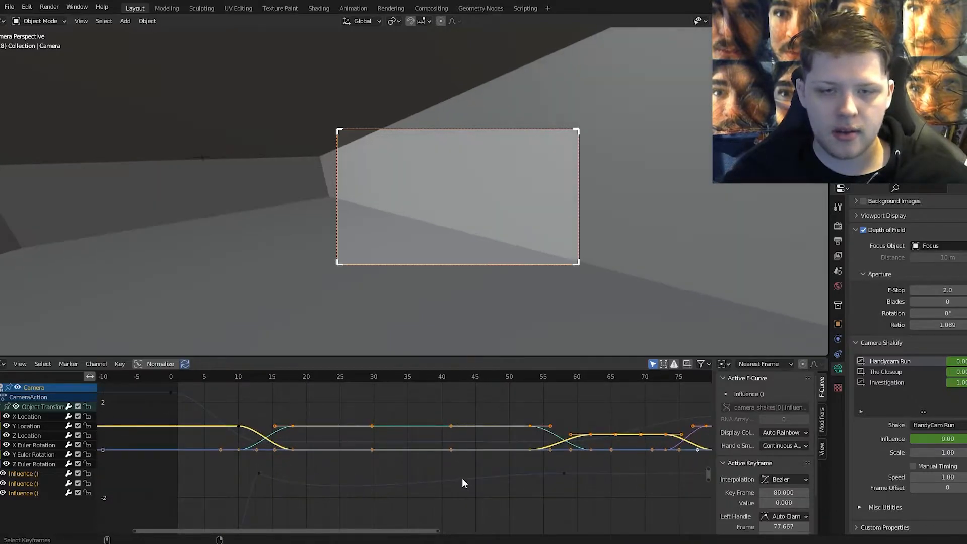
- Scrub through frames 28, 73, 116 and 135 to follow the shake influence curves against the camera motion
drag(237, 379, 363, 390)
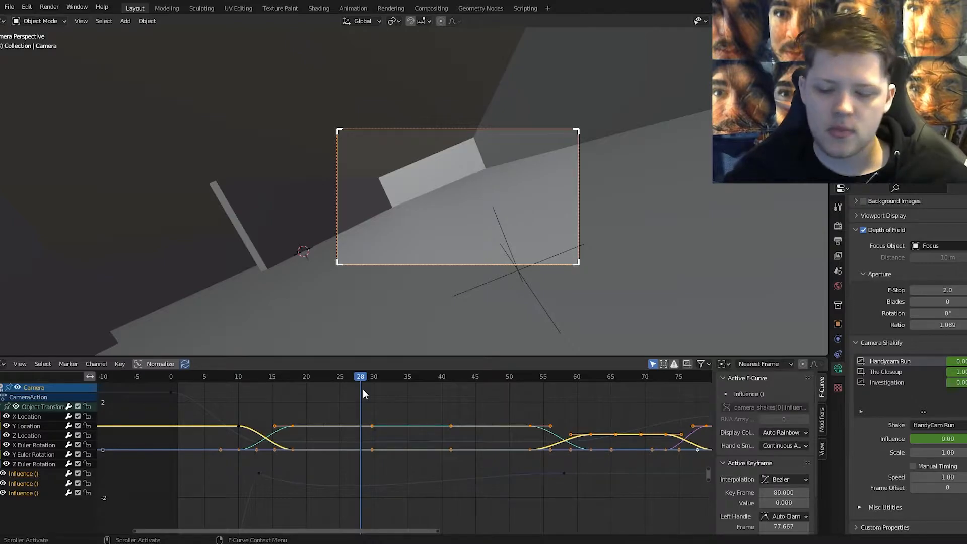
drag(363, 389, 668, 384)
scroll(512, 412, down, 5)
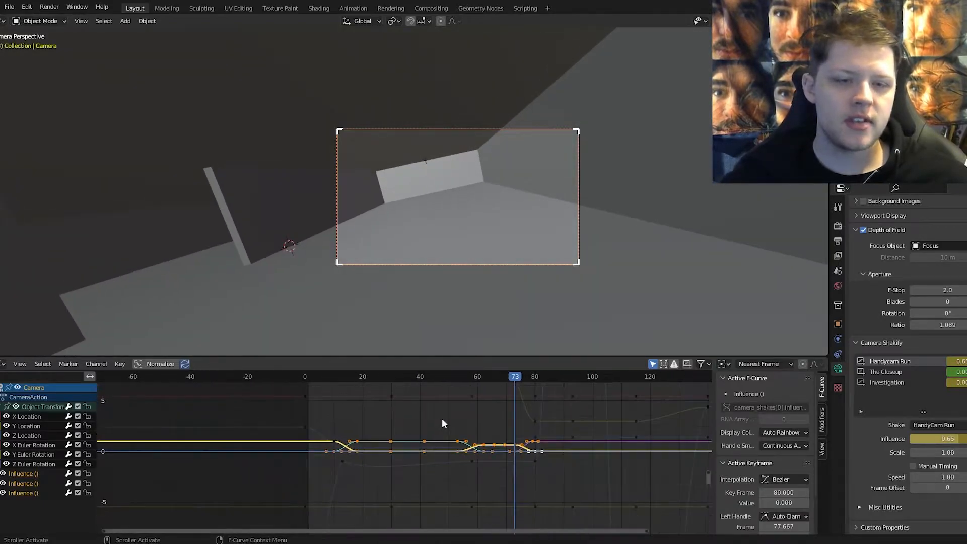
drag(516, 379, 639, 382)
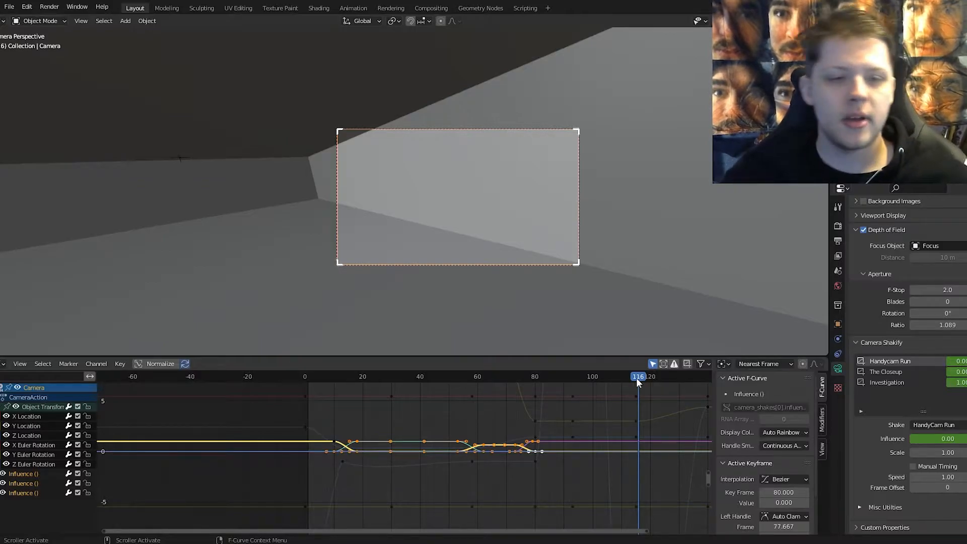
drag(632, 380, 693, 377)
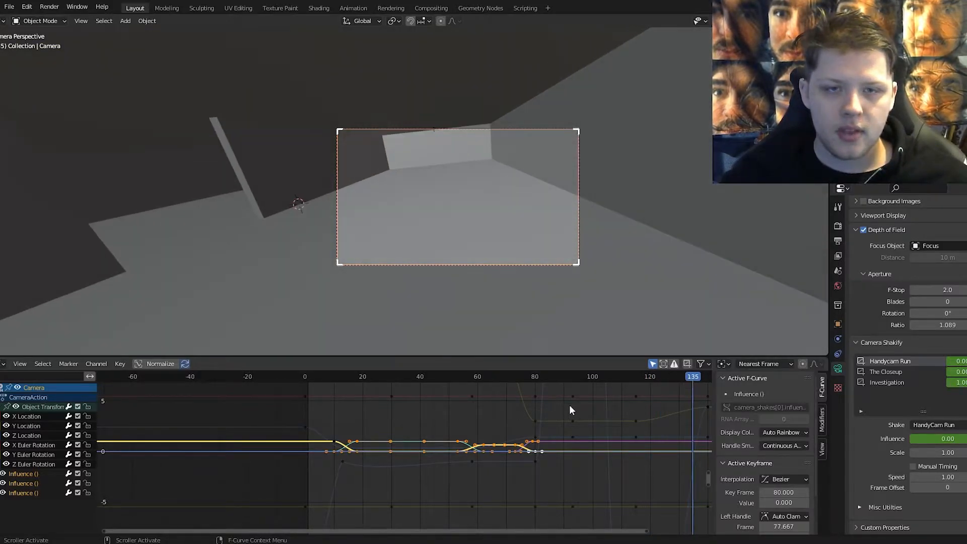
- Play the animation onward, scrub out to frame 258 and return to frame 46
scroll(578, 403, down, 4)
key(space)
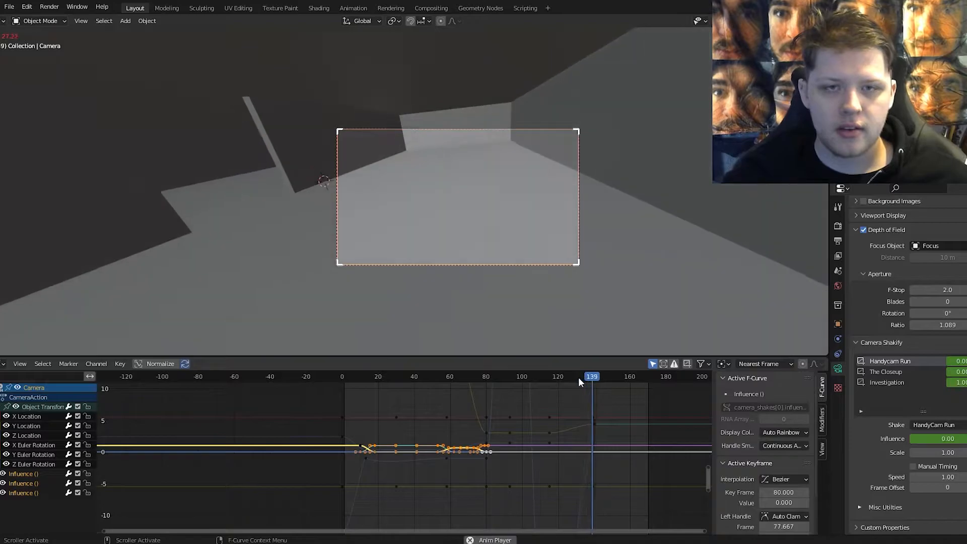
key(space)
middle_drag(541, 401, 270, 416)
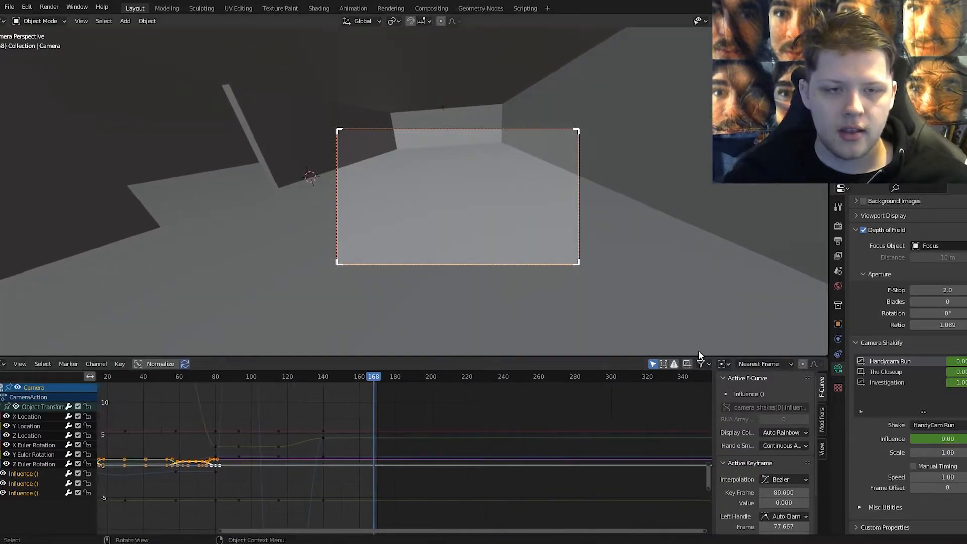
drag(377, 377, 535, 408)
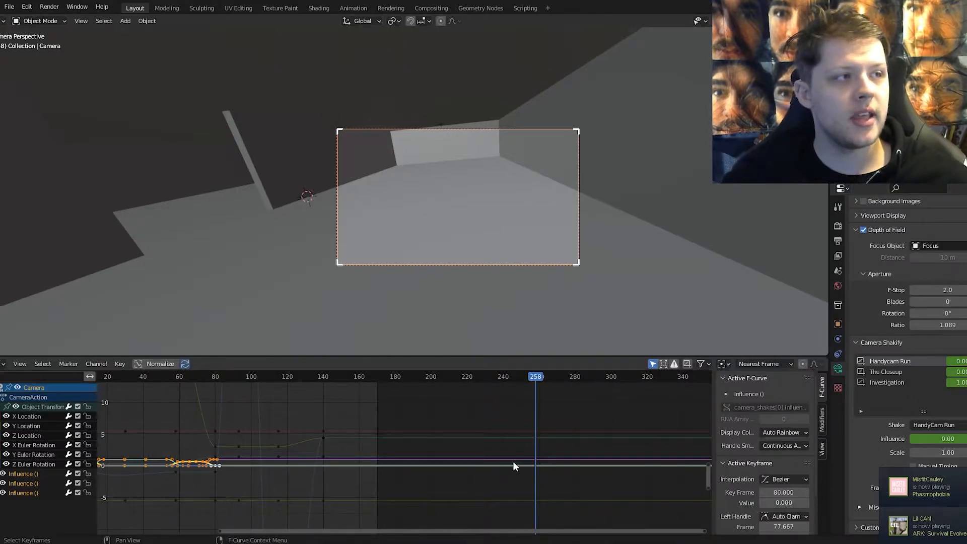
drag(537, 412, 153, 403)
- View the camera from outside within the room and scrub to frame 119 to see its position
middle_drag(262, 322, 418, 150)
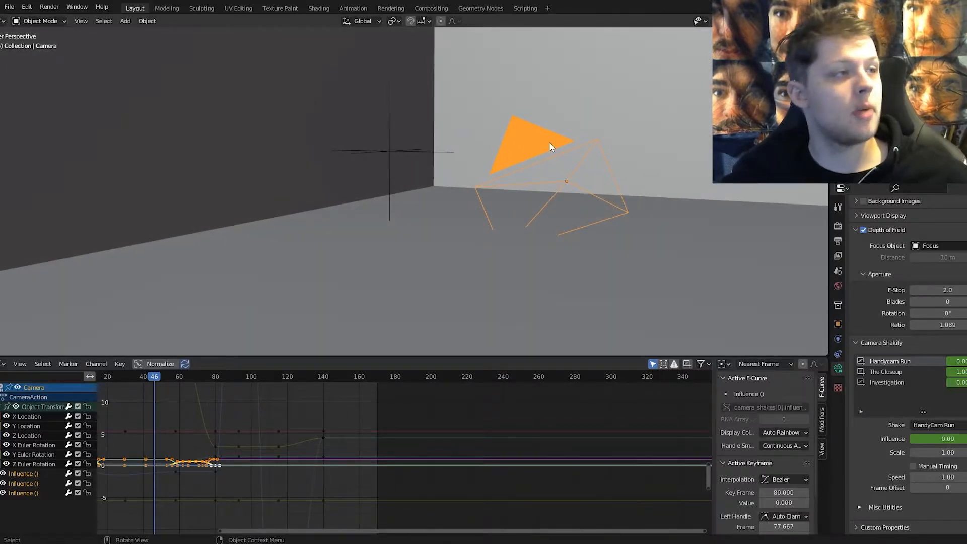
scroll(498, 136, down, 6)
shift+middle_drag(479, 98, 484, 202)
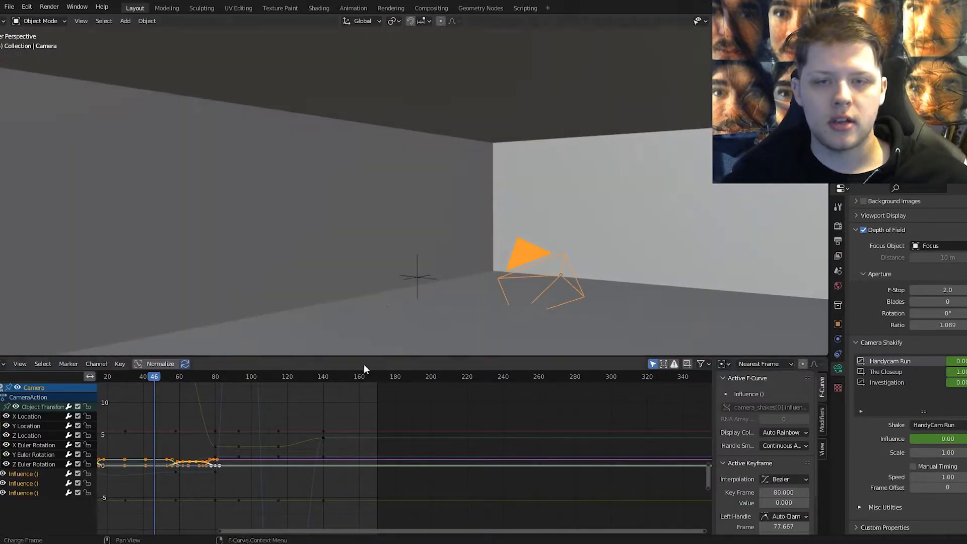
drag(137, 376, 286, 377)
middle_drag(332, 297, 614, 236)
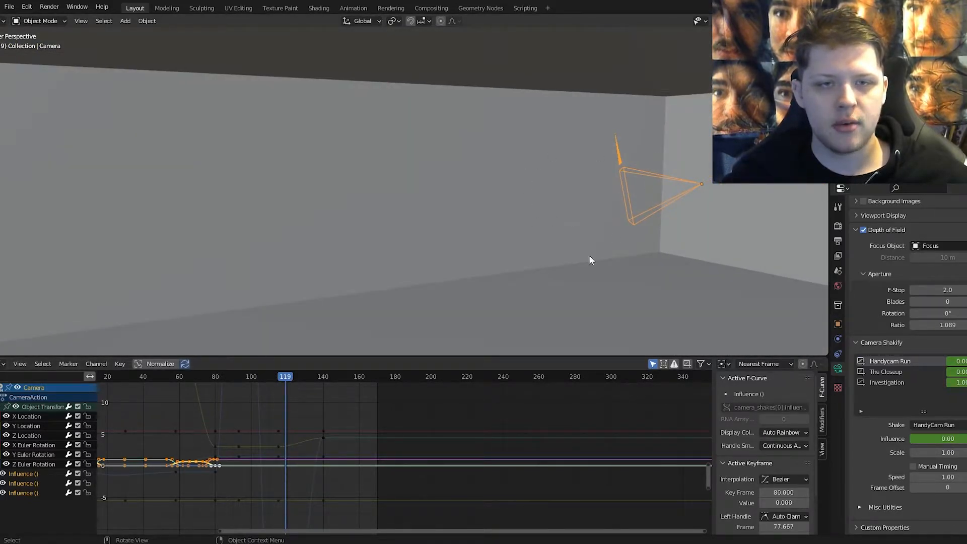
- Preview the room around the camera in rendered shading from outside the camera view and return to solid shading
key(z)
click(491, 125)
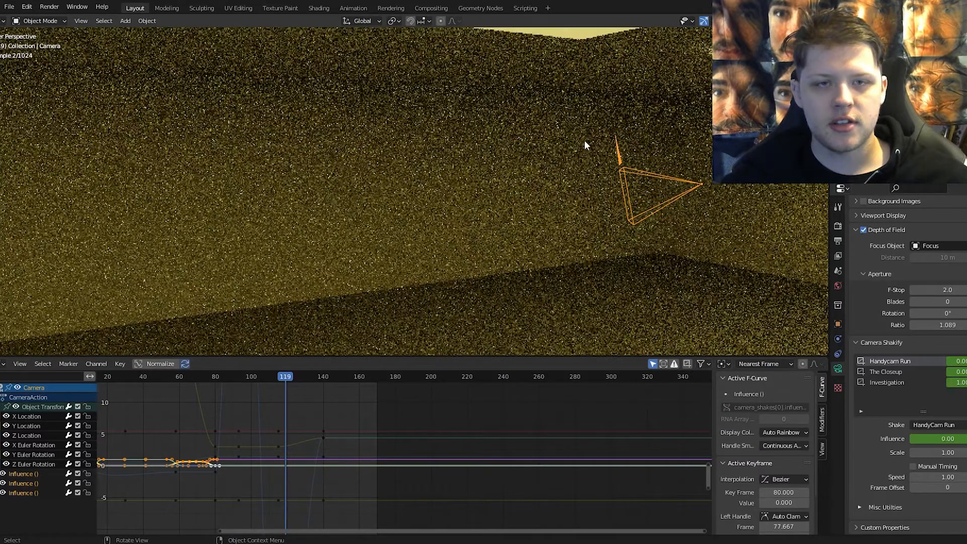
middle_drag(561, 113, 479, 173)
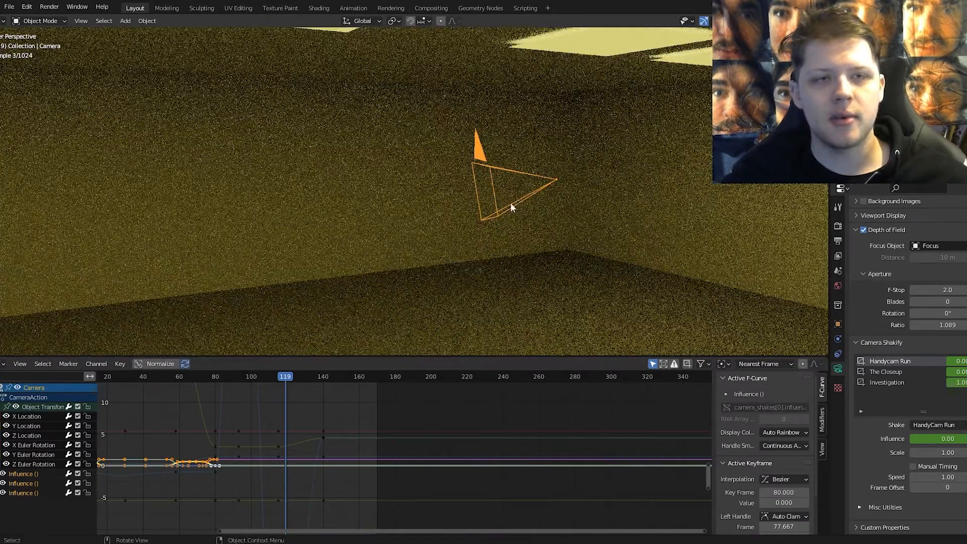
key(z)
click(614, 171)
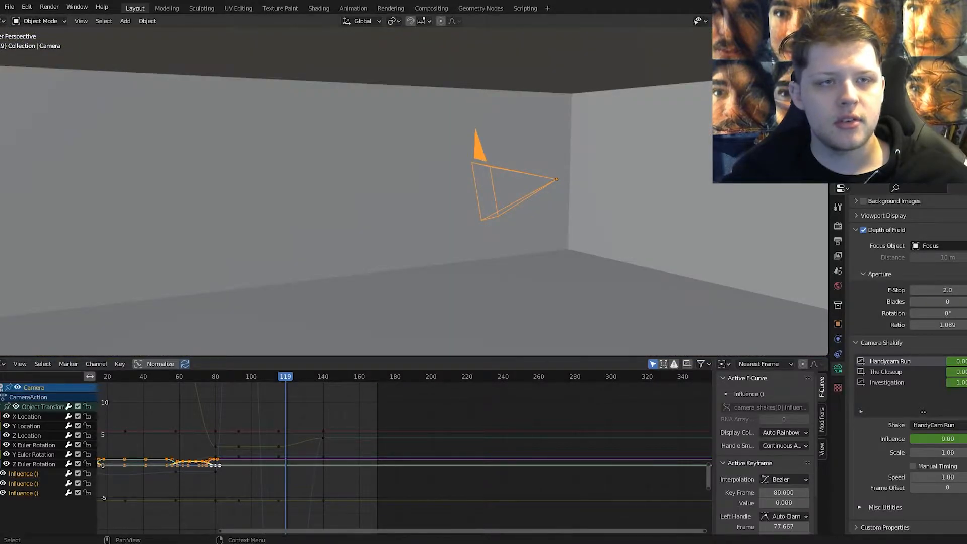
- Examine the camera's transform values and the viewport's tool and view settings, and look along the room toward its far wall
key(n)
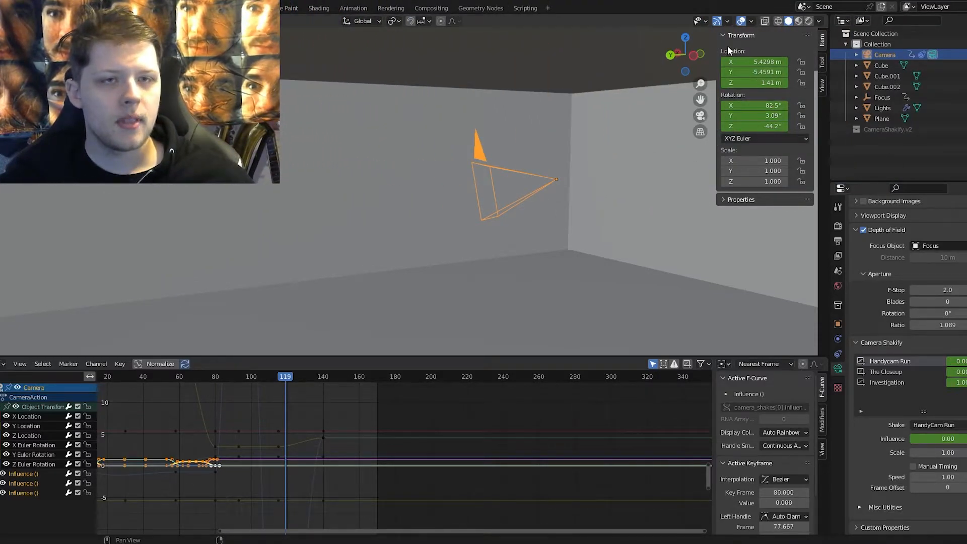
click(822, 63)
click(823, 85)
click(821, 41)
click(725, 35)
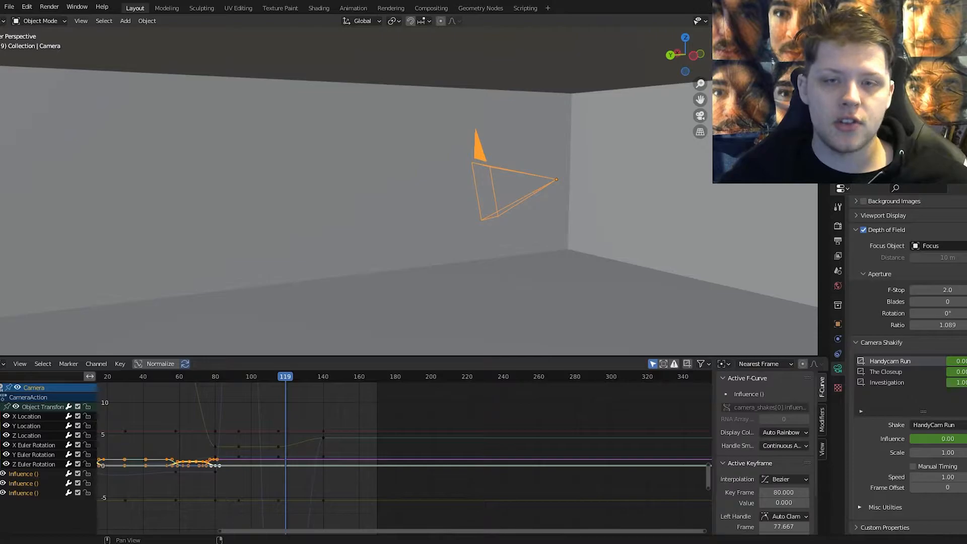
middle_drag(543, 168, 252, 127)
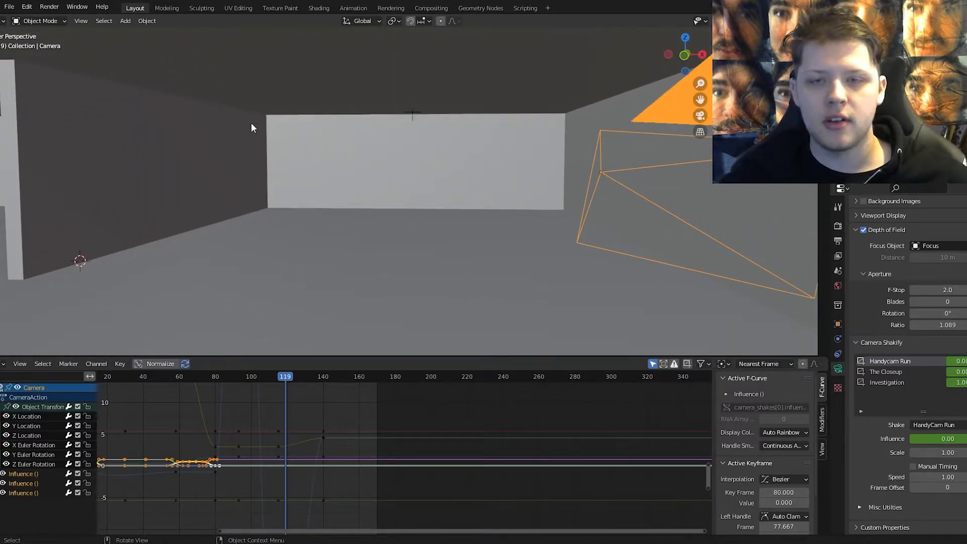
- Return to the camera view, scrub forward through the frames and play the animation
middle_drag(276, 130, 426, 138)
key(KP_0)
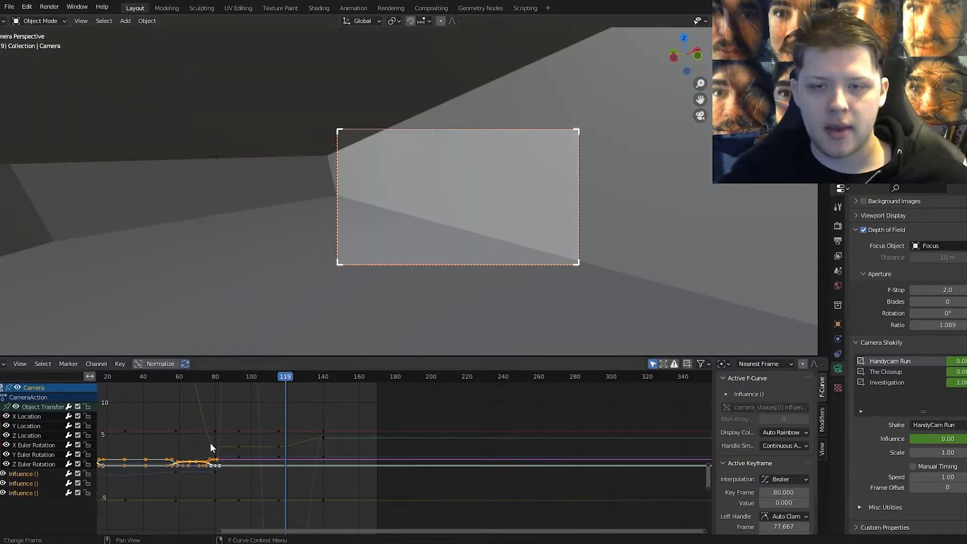
drag(278, 401, 586, 391)
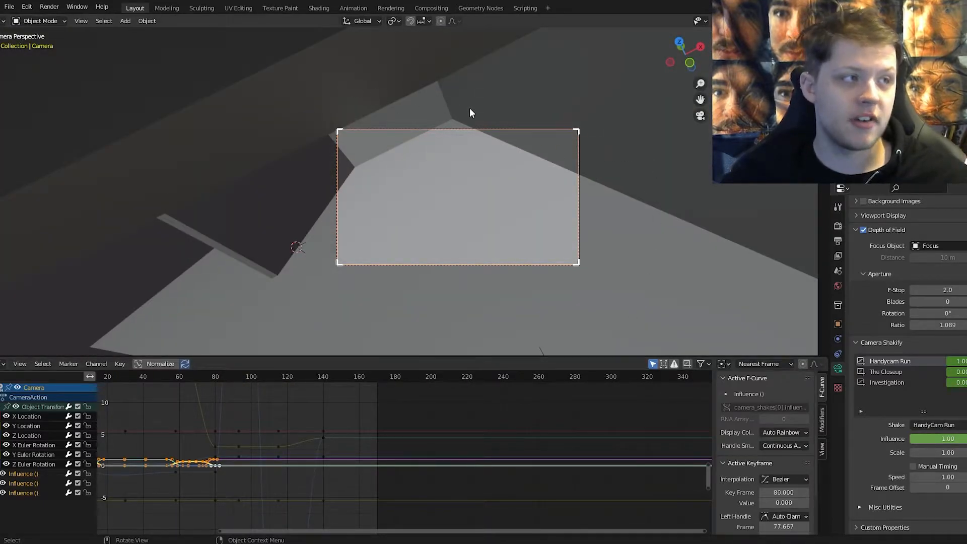
key(space)
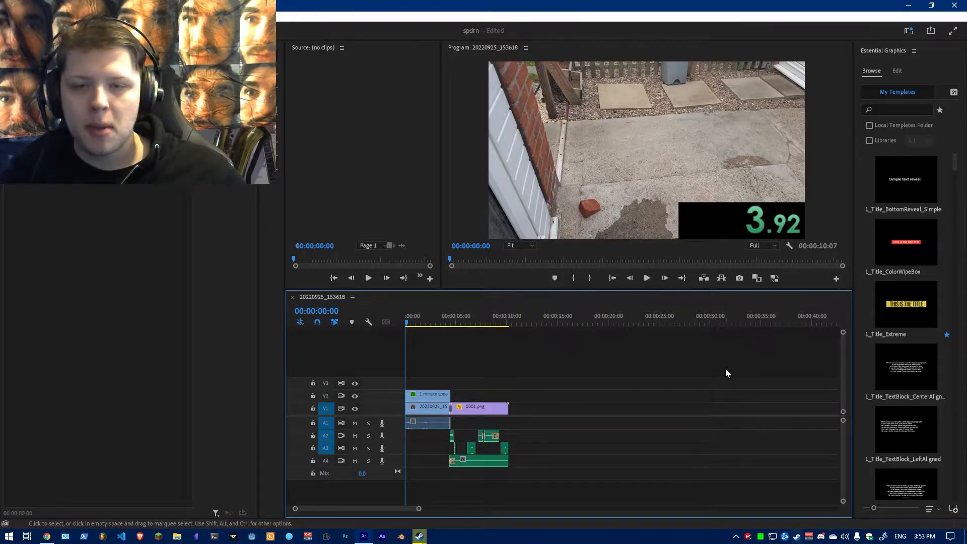
- Switch to Premiere Pro, play the speedrun footage from the start and return the playhead to 00:00:00:00
alt+scroll(423, 363, up, 2)
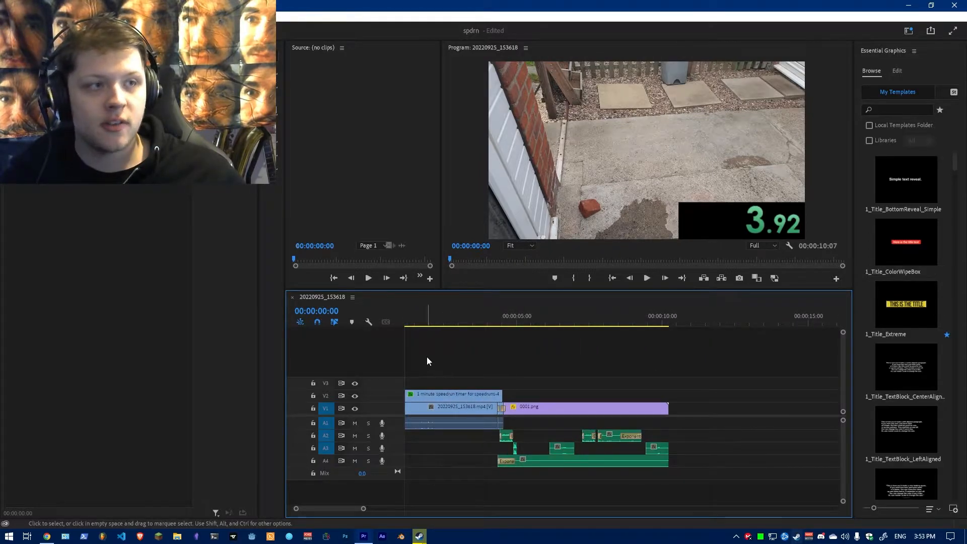
scroll(427, 356, up, 2)
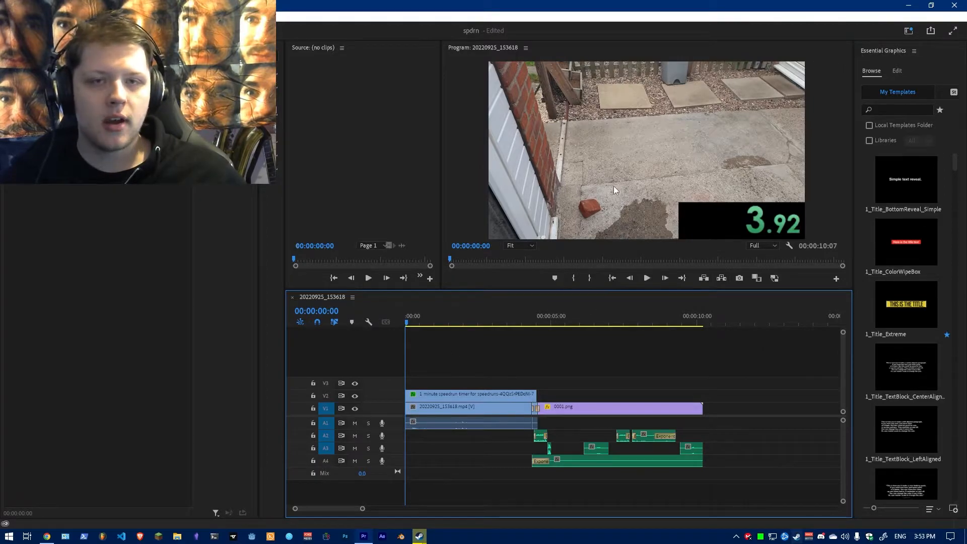
key(space)
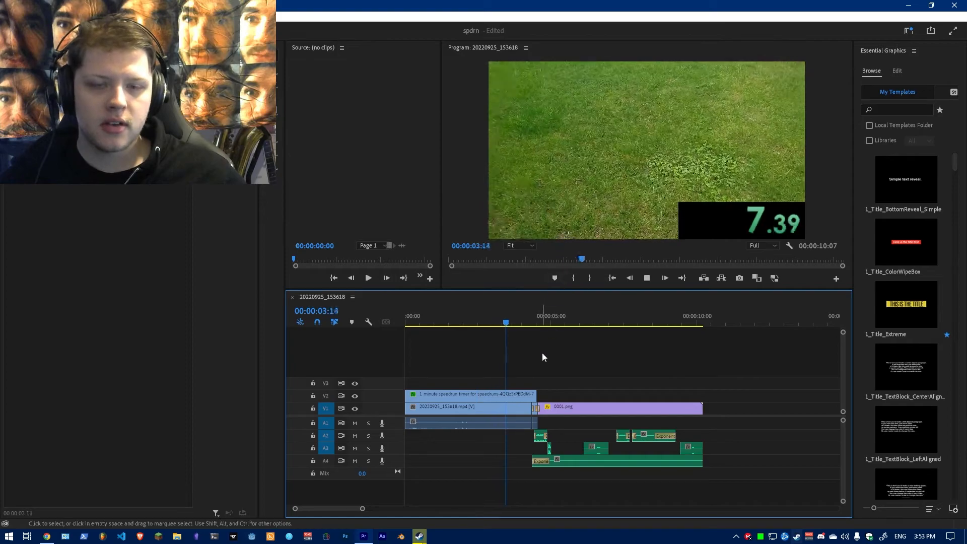
key(space)
key(space)
key(space)
drag(585, 320, 396, 326)
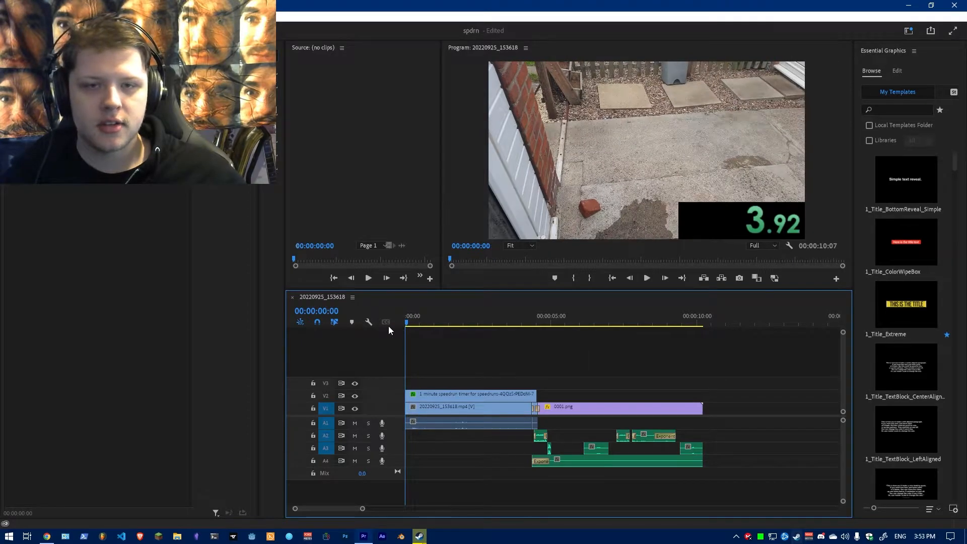
- Replay the opening of the footage and stop at 00:00:00:18
key(space)
scroll(451, 352, down, 1)
scroll(452, 355, up, 1)
key(space)
key(space)
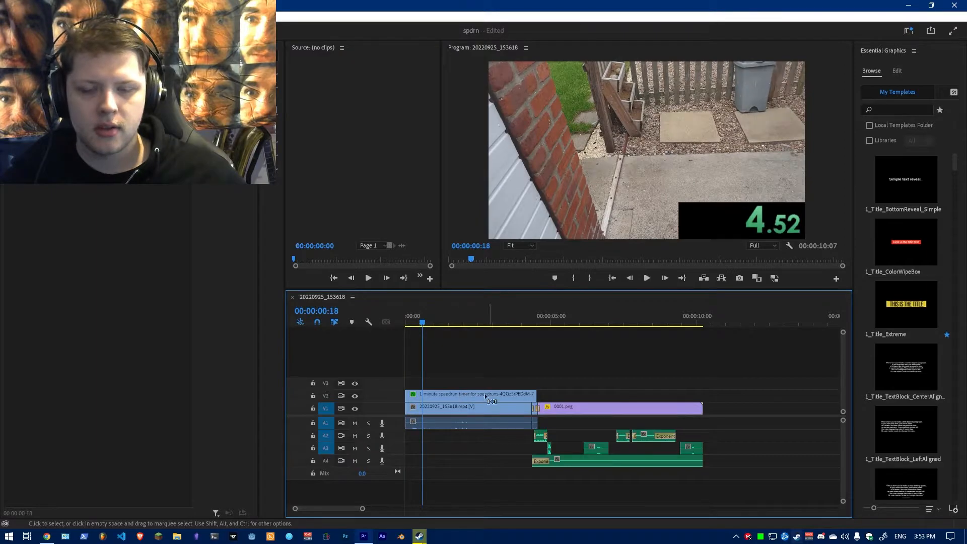
- Reset the playhead to the sequence start and shift all clips later to leave room before the footage
key(ctrl+a)
drag(445, 397, 369, 402)
drag(421, 322, 373, 333)
key(ctrl+a)
drag(440, 397, 503, 398)
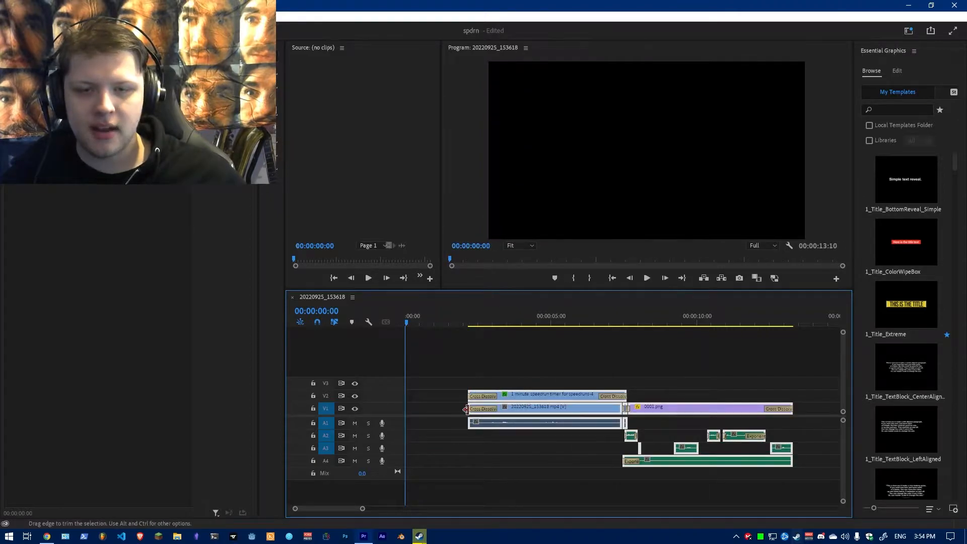
- Extend the starts of the footage and timer clips to reveal the 0.00 opening, and move all clips back to the sequence start
click(462, 398)
drag(469, 408, 400, 395)
key(ctrl+a)
drag(461, 392, 385, 394)
drag(443, 408, 424, 396)
key(ctrl+a)
click(445, 375)
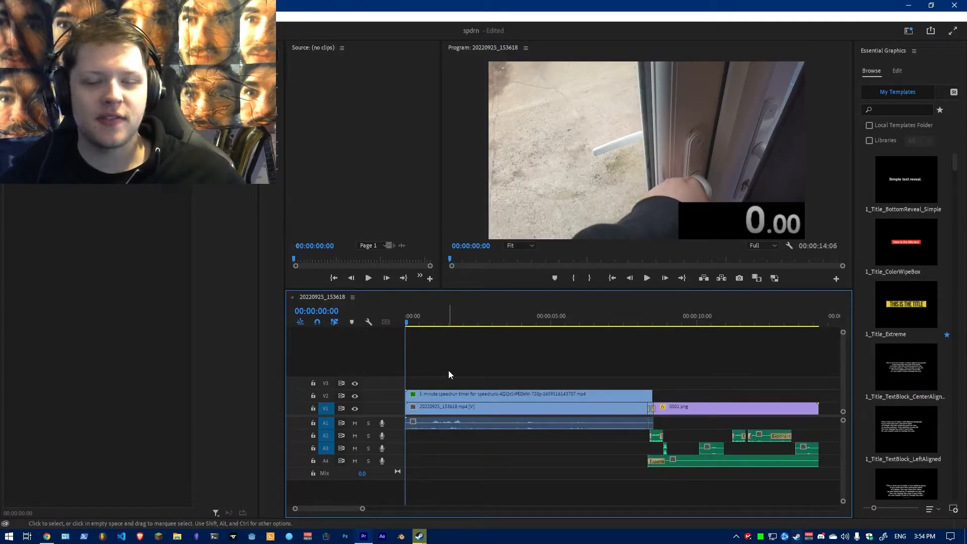
- Play the extended sequence from the start to 00:00:14:00, pausing briefly at 00:00:01:07
key(space)
key(space)
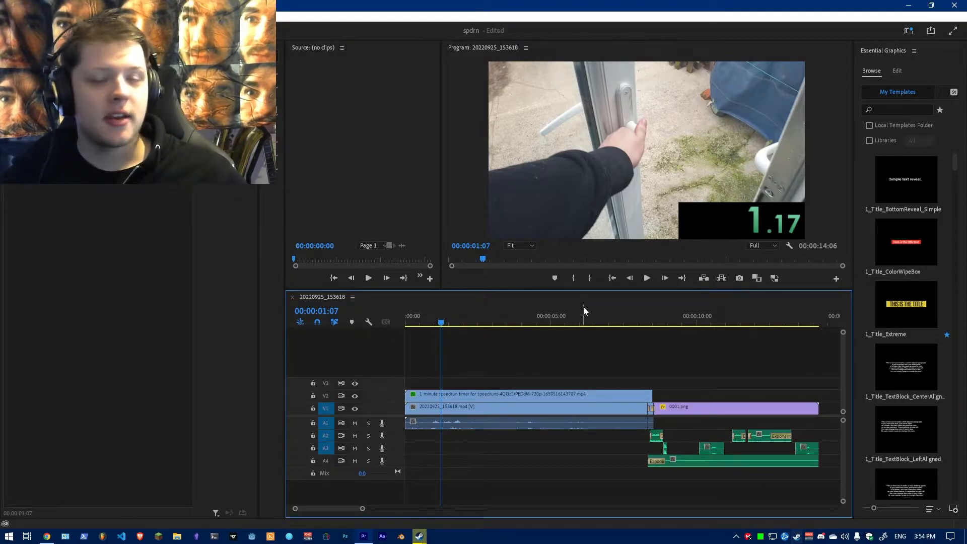
key(space)
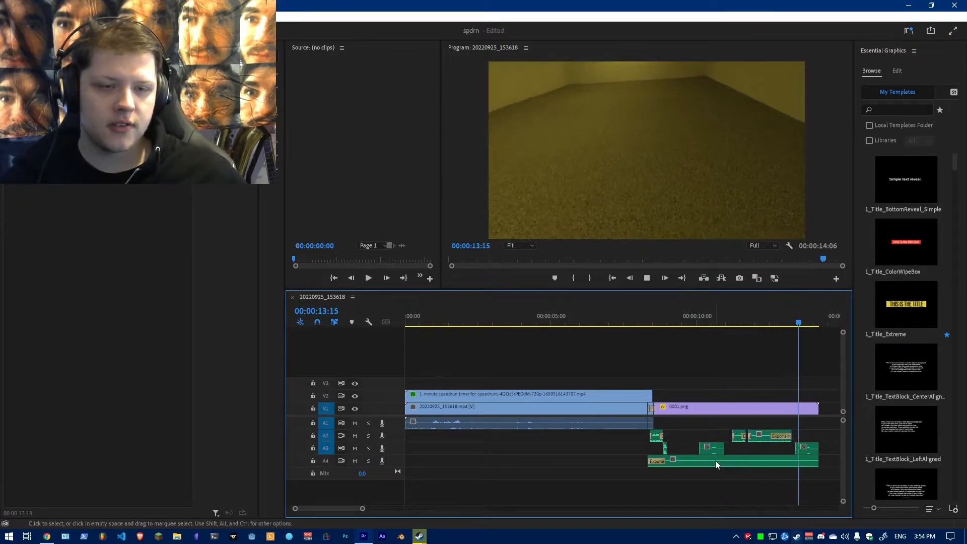
key(space)
- Select the long audio clip on track A4 and play the sequence from about 00:00:09:00 to hear it
alt+scroll(613, 438, up, 3)
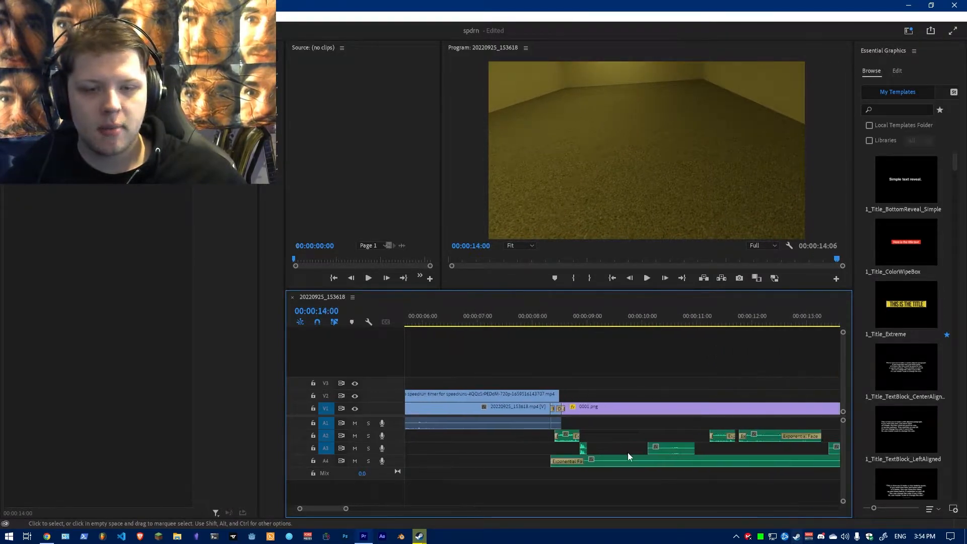
alt+scroll(626, 454, up, 2)
click(609, 461)
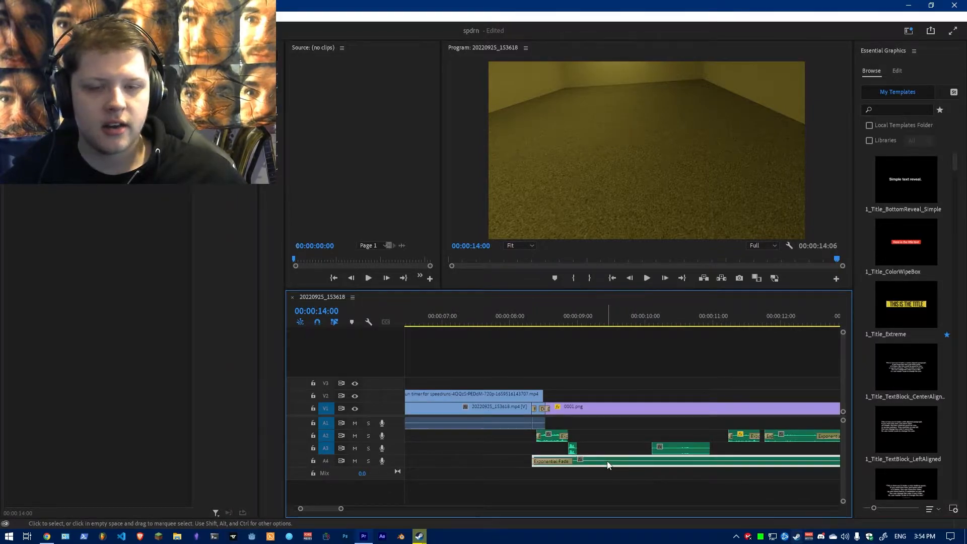
click(587, 322)
key(space)
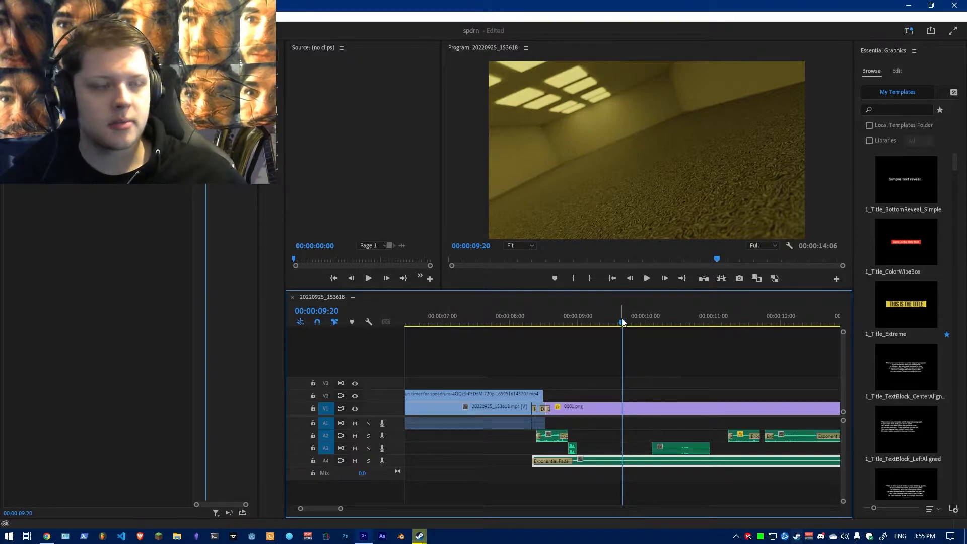
- Examine the cut between the footage and the render up close, scrubbing from 00:00:08:10 to 00:00:08:11
drag(623, 322, 535, 326)
scroll(524, 433, up, 1)
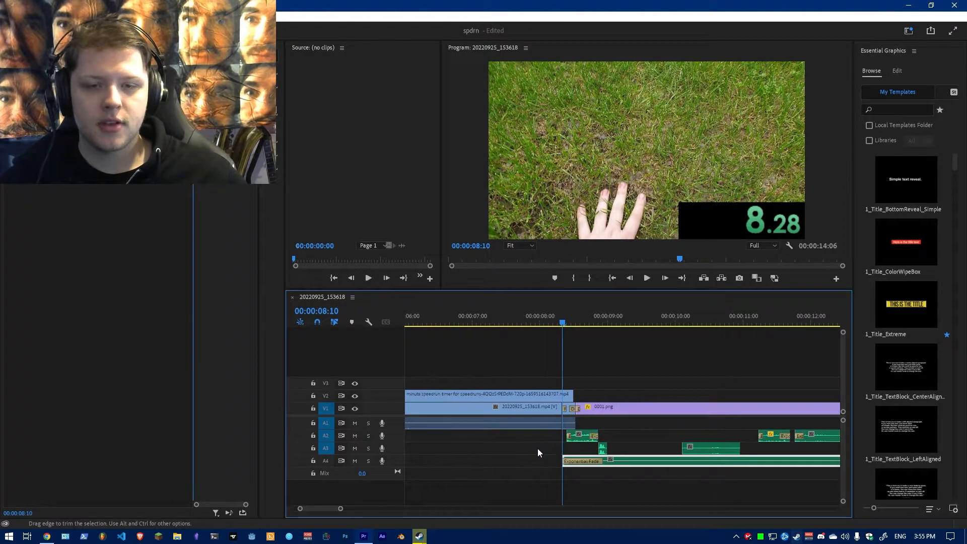
alt+scroll(546, 450, up, 2)
alt+scroll(593, 453, up, 4)
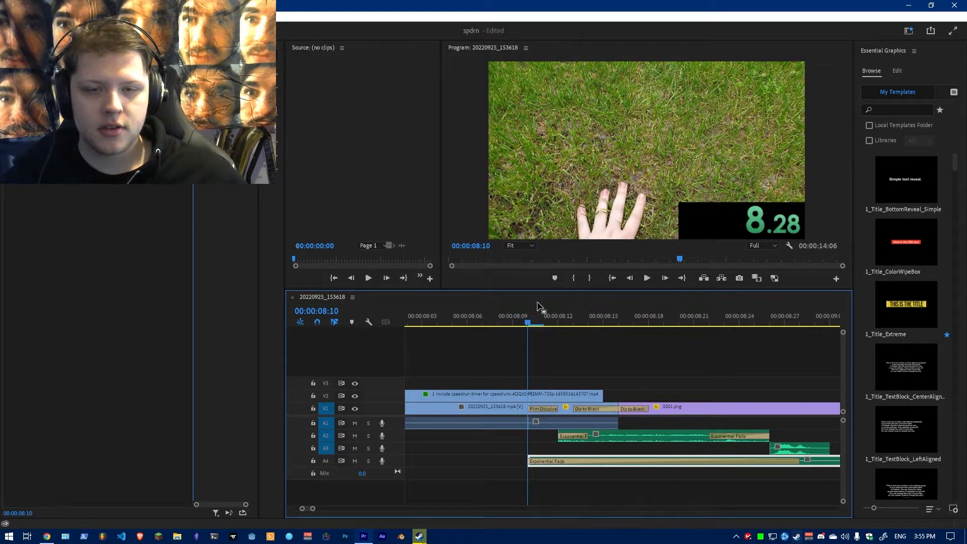
drag(535, 325, 541, 325)
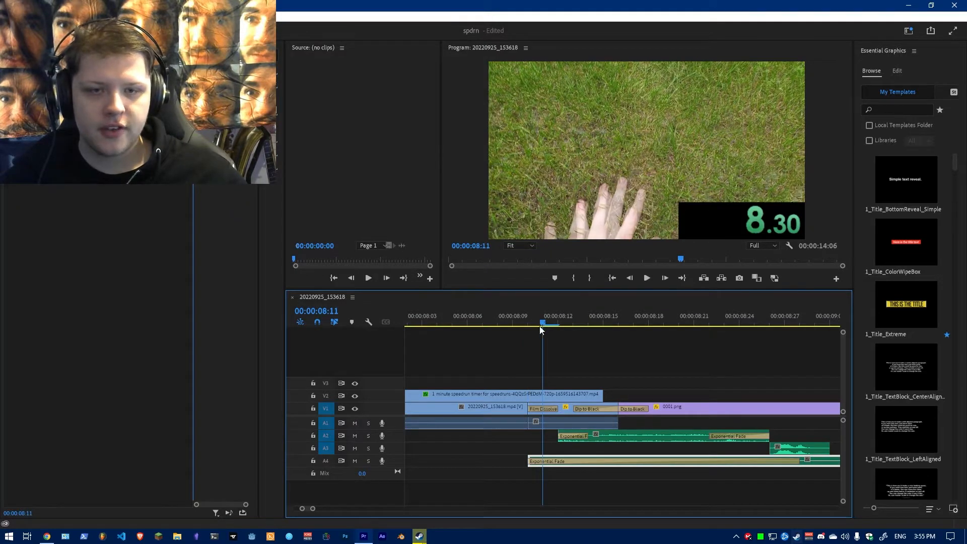
- Scrub the end of the grass footage to 00:00:08:12 and select the short clip with the Film Dissolve and Dip to Black transitions
click(497, 407)
click(482, 325)
drag(483, 325, 546, 330)
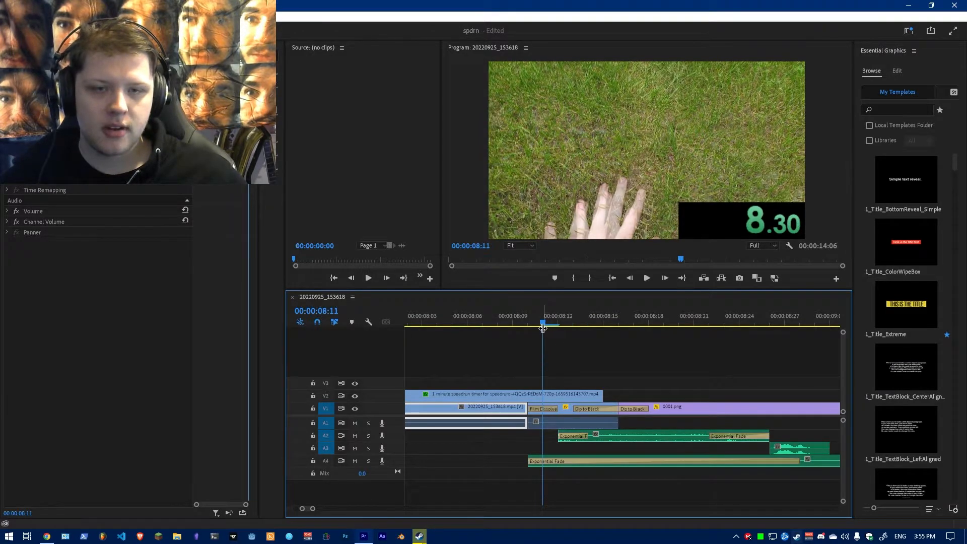
drag(554, 327, 561, 327)
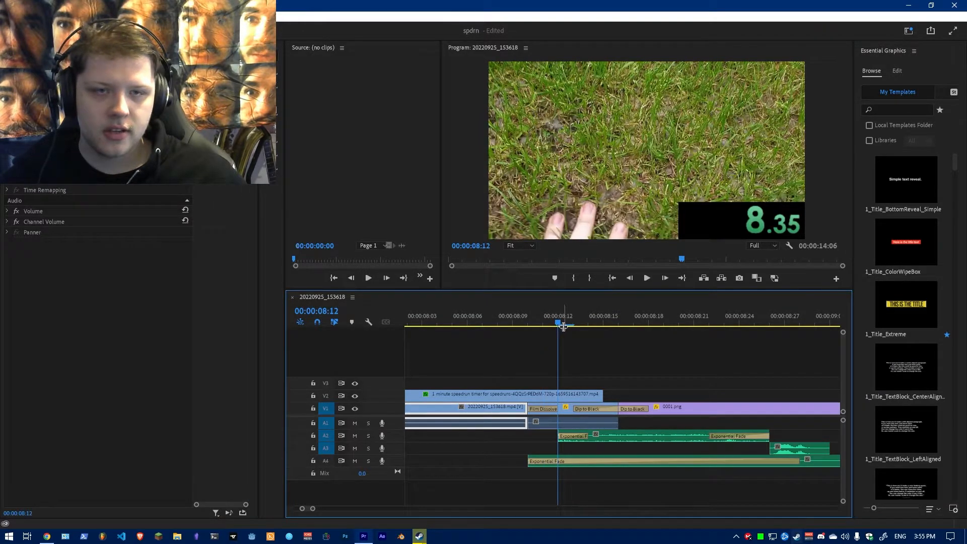
click(560, 410)
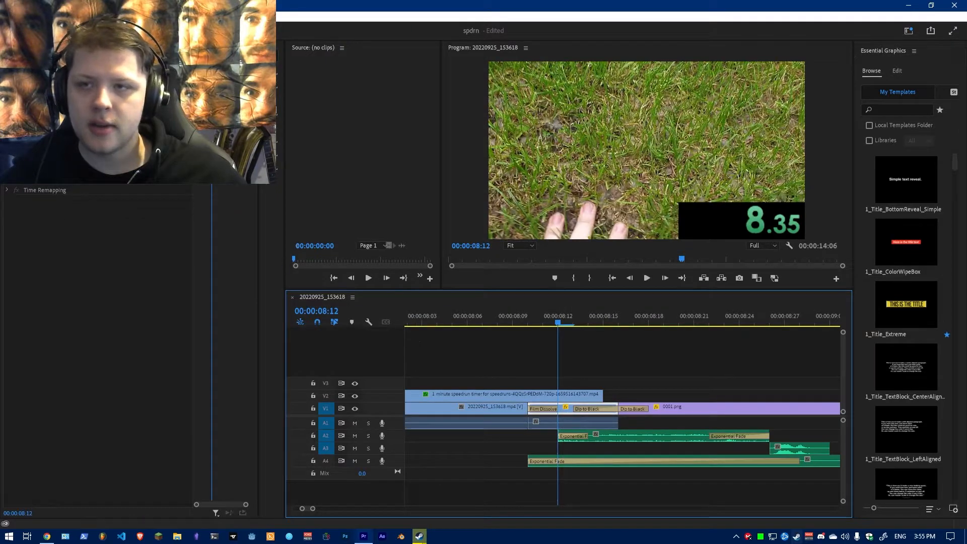
- Scrub through the Dip to Black transitions into the 0001.png render, stopping at 00:00:08:22
drag(564, 326, 649, 325)
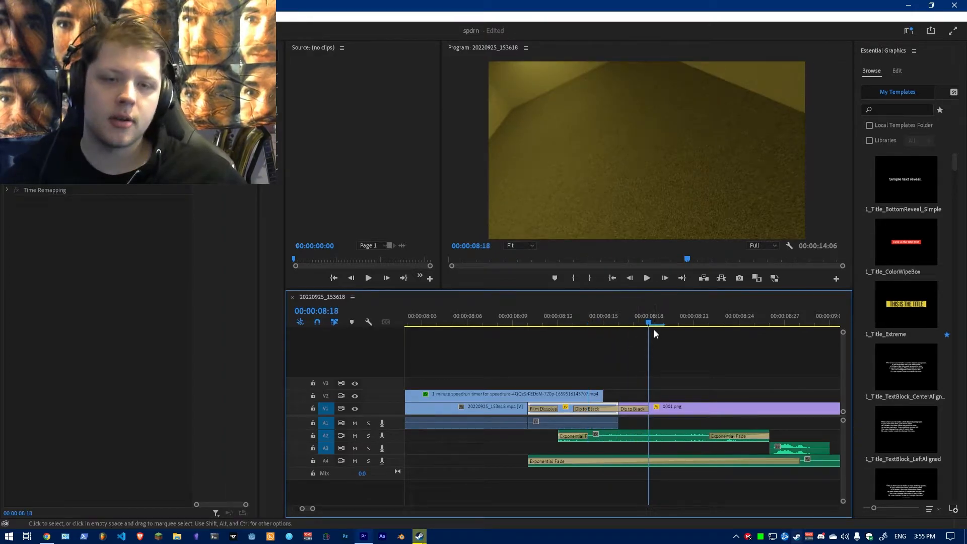
drag(650, 325, 708, 322)
alt+scroll(621, 363, down, 3)
alt+scroll(614, 390, down, 6)
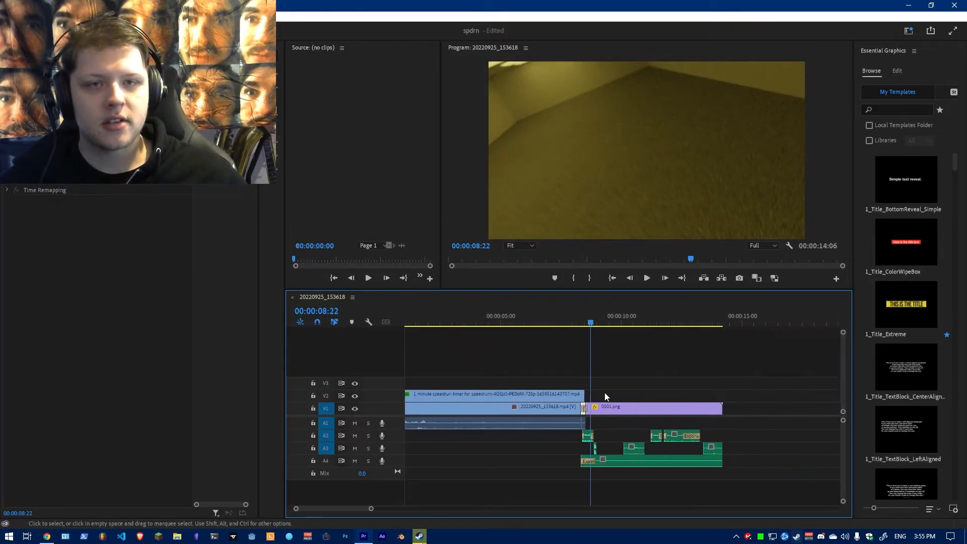
- Enlarge the program preview and scrub the backrooms render to 00:00:11:05
drag(504, 323, 621, 322)
drag(663, 289, 663, 385)
click(616, 418)
drag(619, 423, 609, 415)
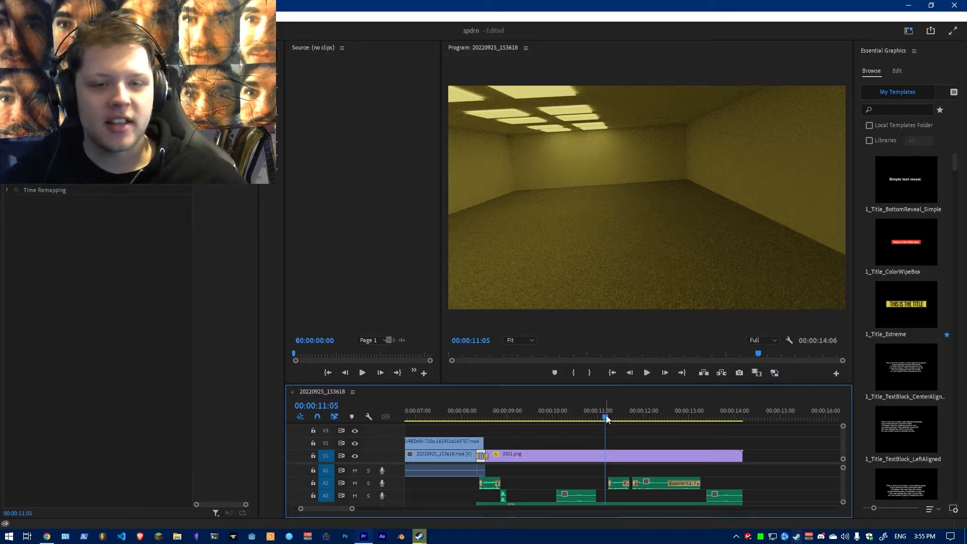
- Play the transition from 00:00:08:04 into the render, and replay the landing from 00:00:08:26 to 00:00:09:08
drag(605, 420, 465, 414)
alt+scroll(494, 493, up, 3)
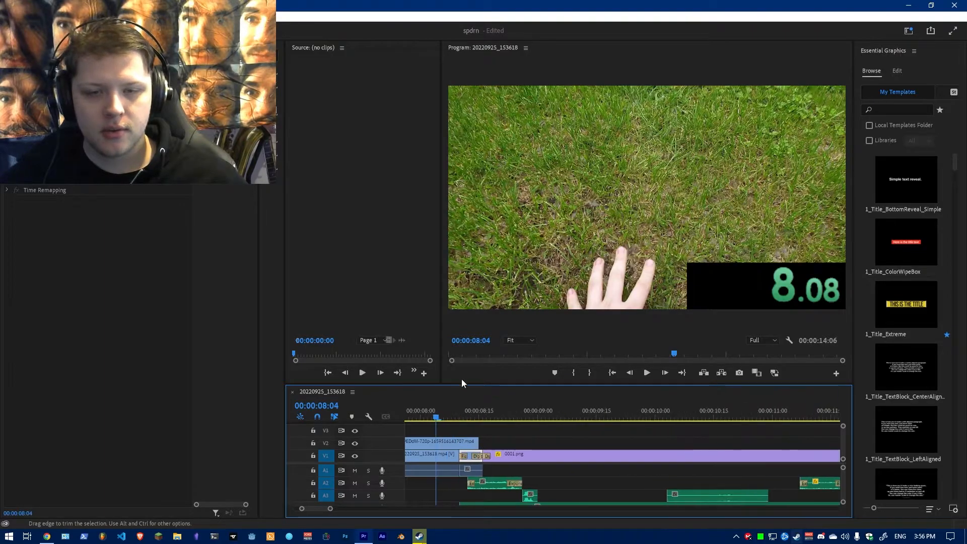
key(space)
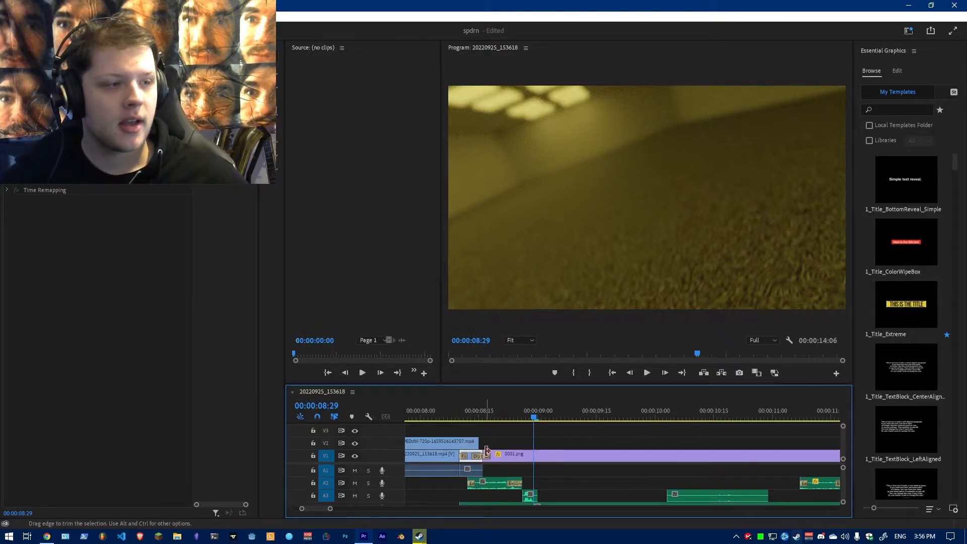
drag(844, 480, 844, 479)
click(524, 413)
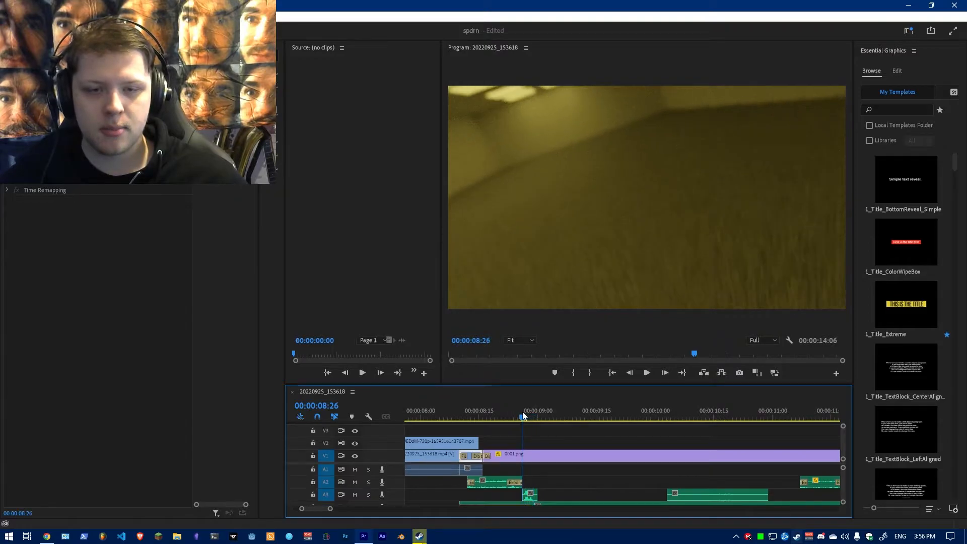
key(space)
key(space)
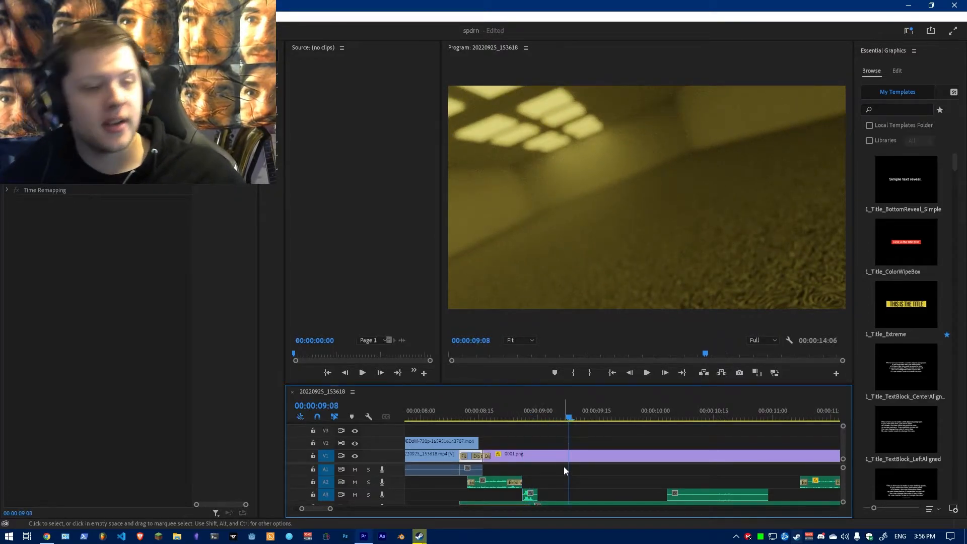
- Inspect the Exponential Fade on the A4 audio clip and play it from 00:00:08:10 to 00:00:09:04
scroll(556, 436, down, 3)
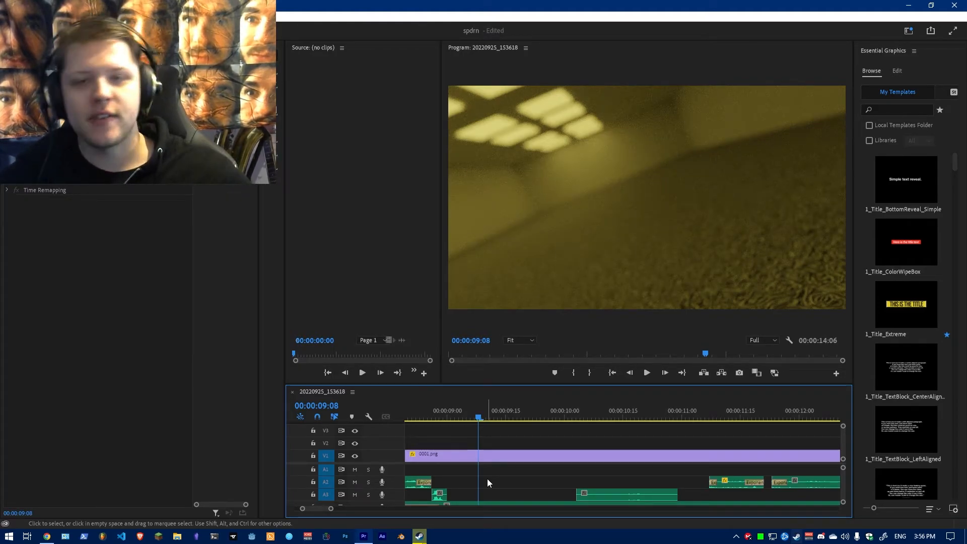
alt+scroll(487, 468, down, 5)
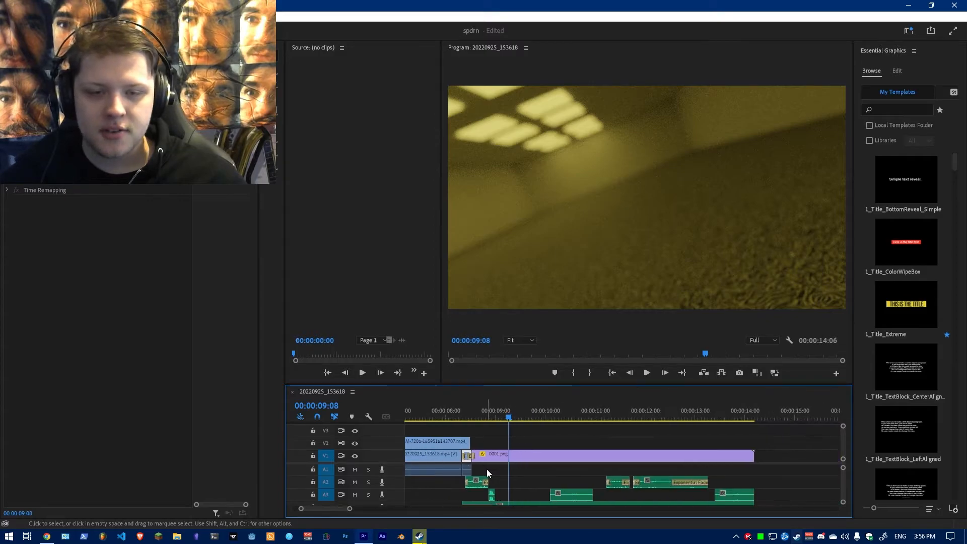
alt+scroll(530, 484, up, 1)
drag(844, 476, 845, 480)
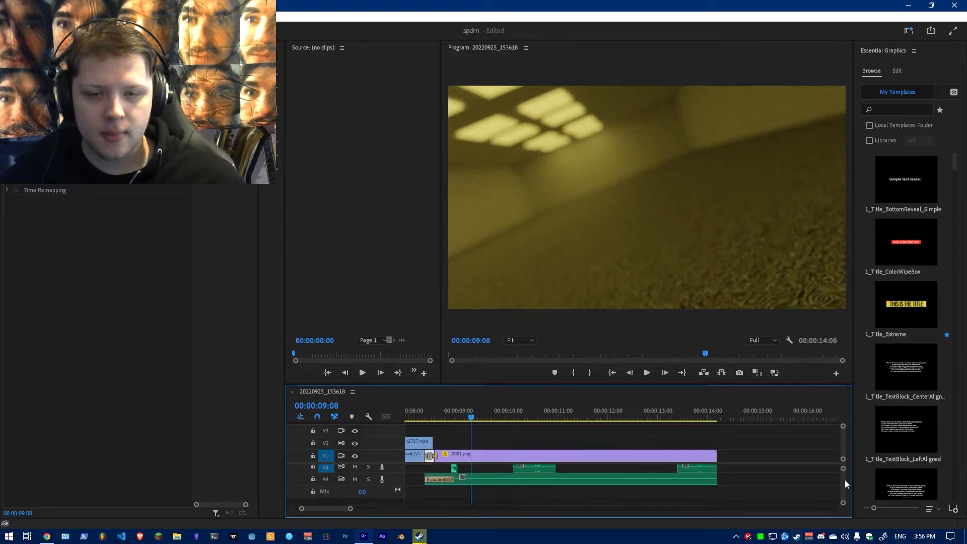
alt+scroll(449, 494, up, 1)
alt+scroll(450, 498, up, 3)
click(446, 419)
key(space)
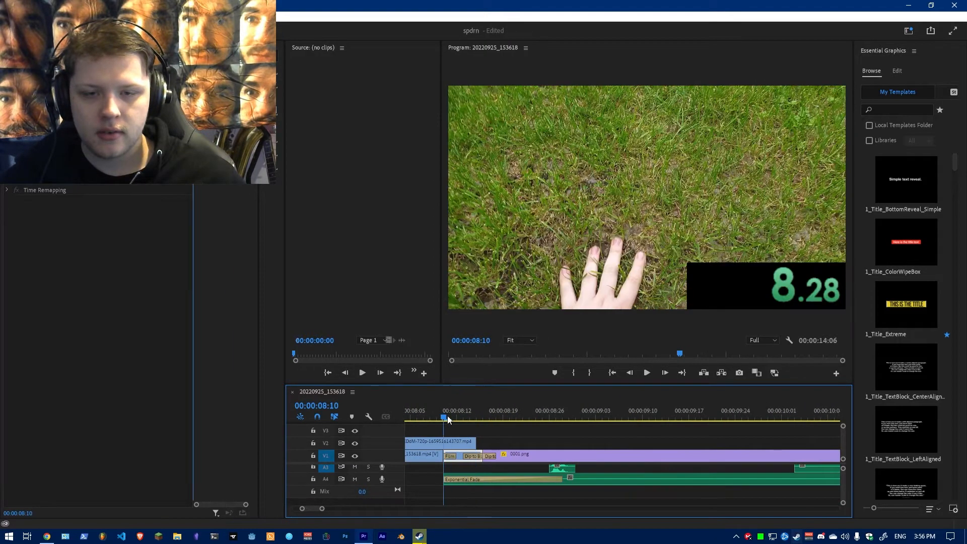
key(space)
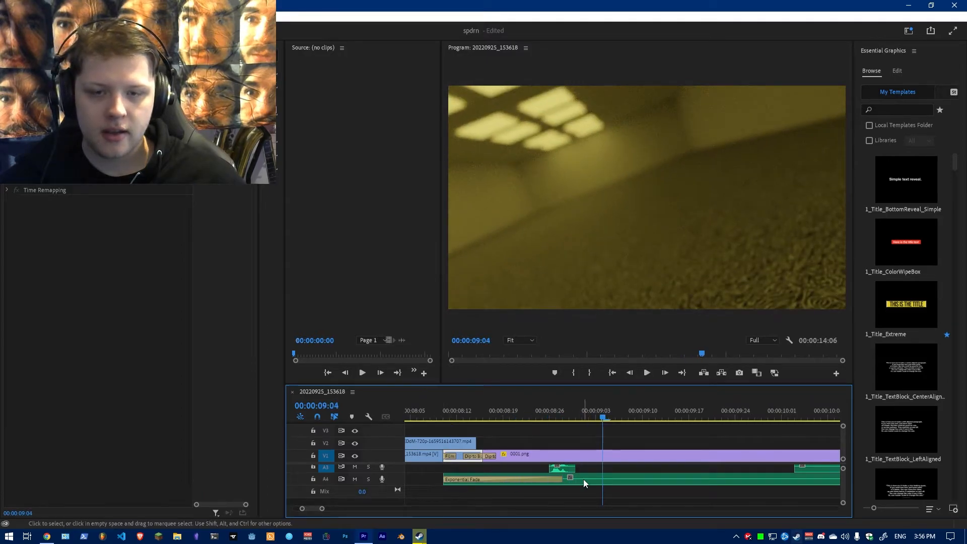
- Scrub to the audio clip on track A2 at 00:00:11:07 and play the render from there
alt+scroll(454, 459, down, 4)
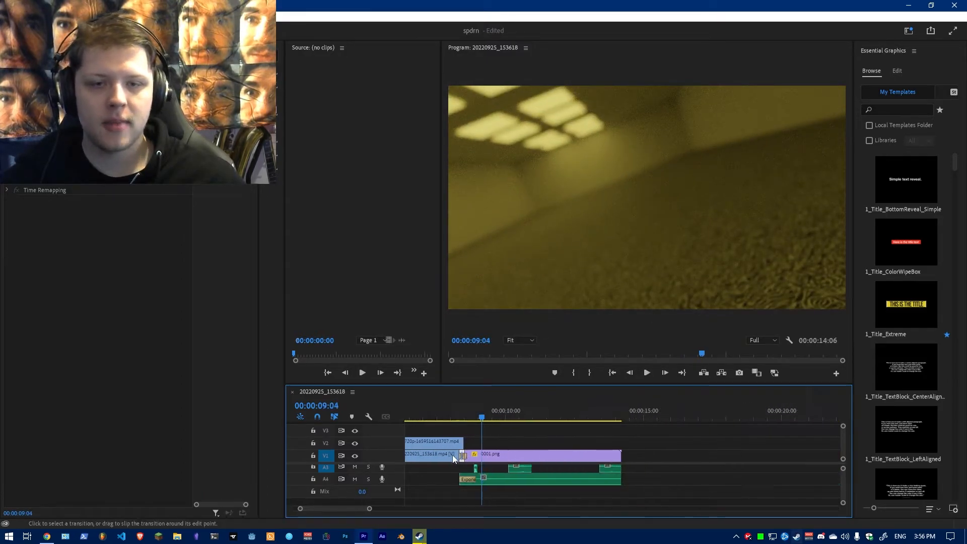
alt+scroll(501, 453, up, 4)
scroll(845, 471, up, 2)
scroll(845, 471, up, 1)
drag(460, 418, 598, 421)
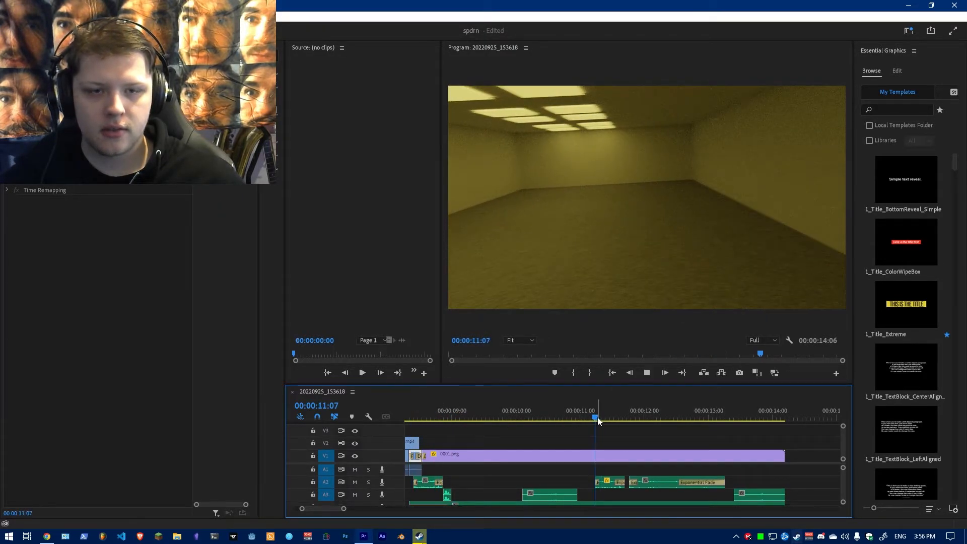
- Scrub back to the transition out of the grass footage and play it around 00:00:08:13
click(409, 419)
drag(394, 426, 453, 430)
key(space)
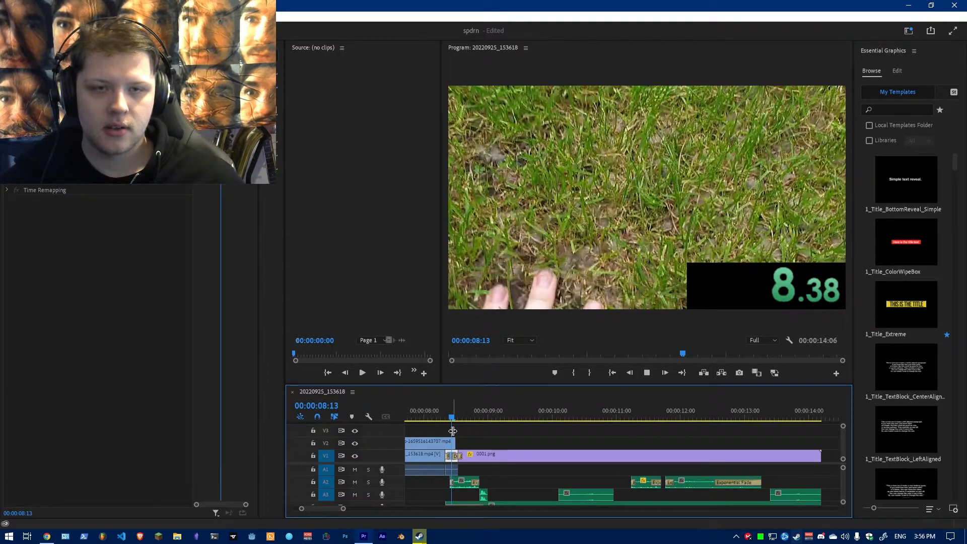
key(space)
- Play the backrooms render with its sound effects from 00:00:11:07 through 00:00:11:23 to 00:00:13:02
click(635, 410)
key(space)
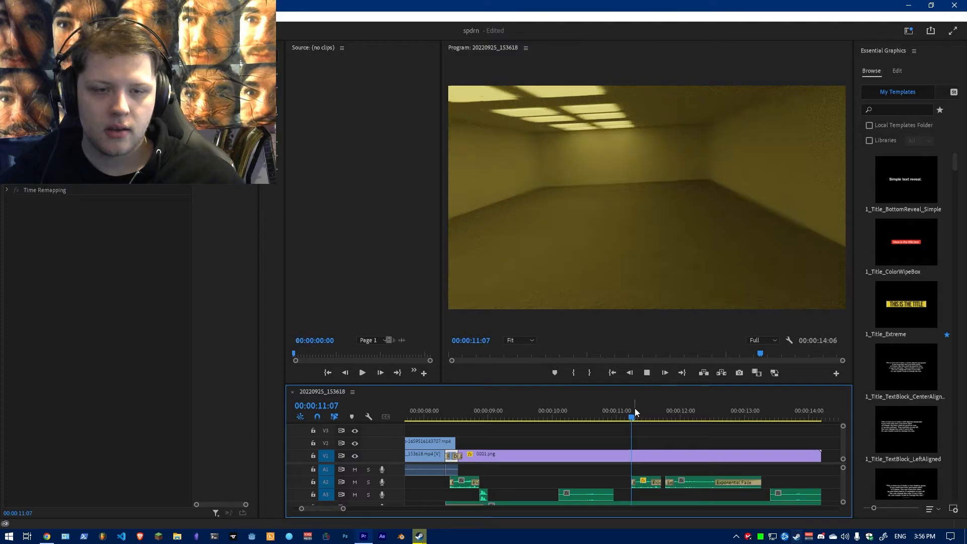
key(space)
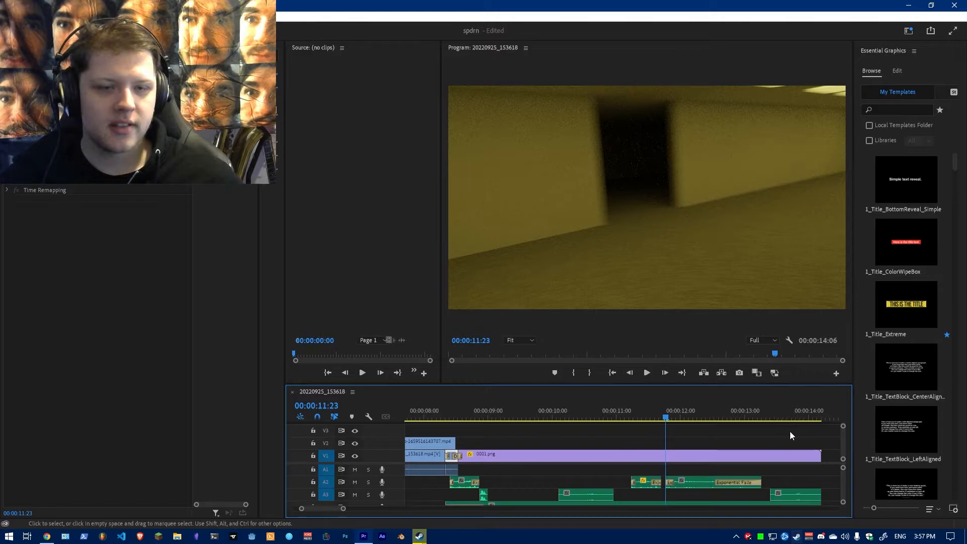
scroll(631, 470, right, 2)
scroll(844, 478, down, 1)
key(space)
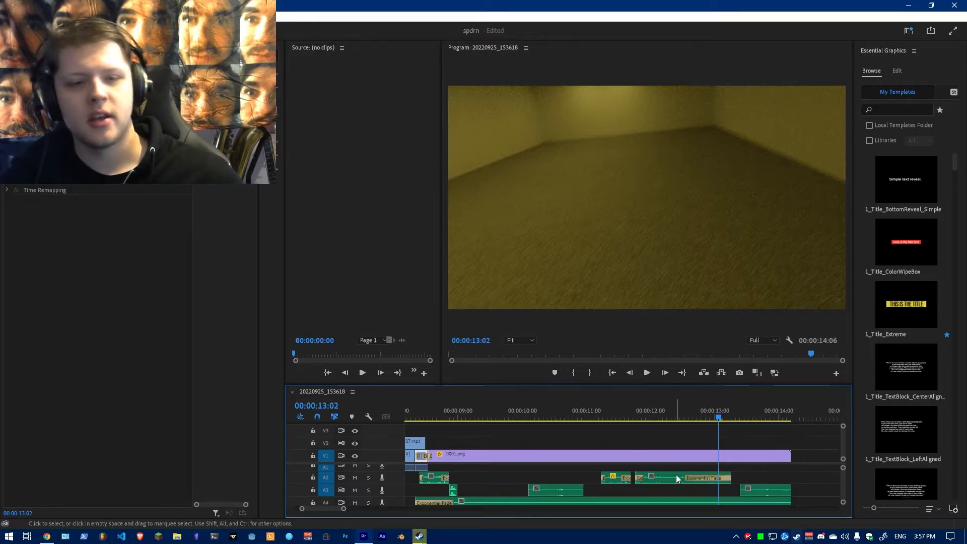
- Enlarge the timeline area so that video tracks V1 to V3 and audio tracks A1 to A4 all fit in view
scroll(680, 438, down, 2)
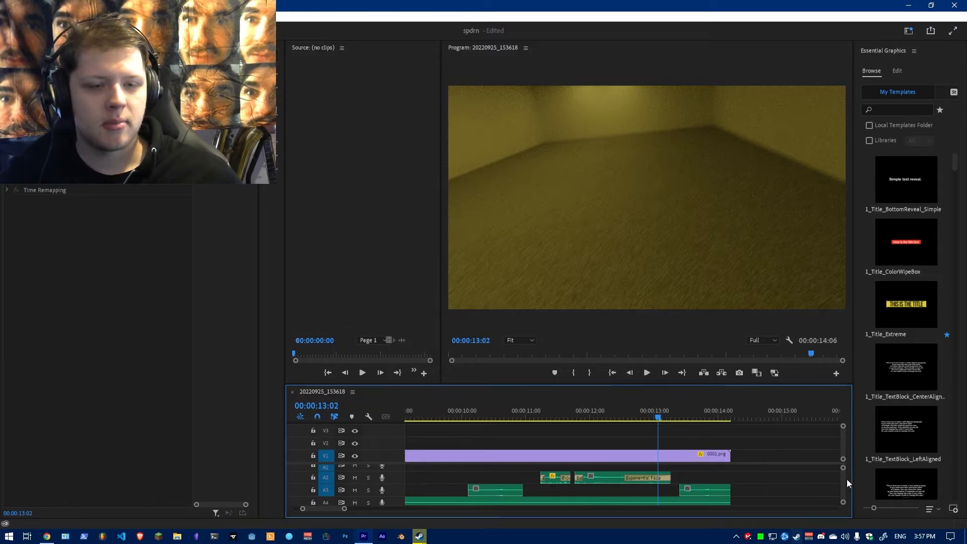
scroll(845, 486, down, 2)
scroll(844, 485, up, 1)
scroll(845, 488, down, 2)
drag(845, 487, 845, 487)
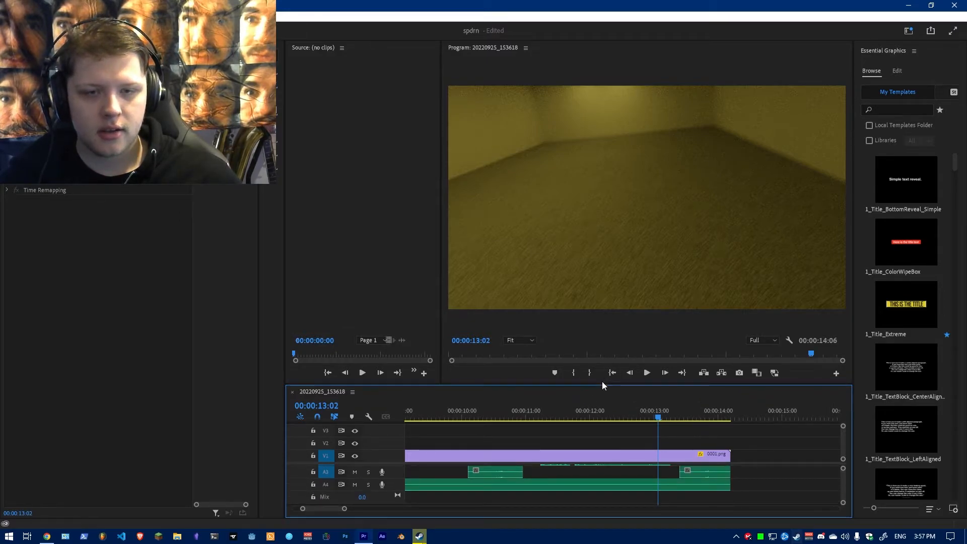
drag(602, 385, 620, 265)
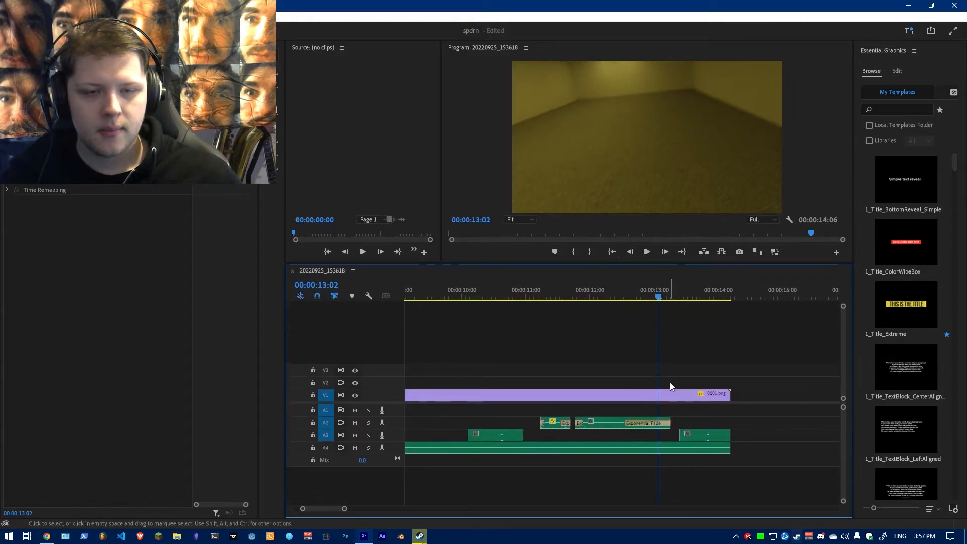
- Solo audio track A2, listen to its second sound clip up to about 00:00:12:05, and turn the solo off
drag(667, 295, 573, 296)
key(space)
key(space)
click(368, 422)
key(space)
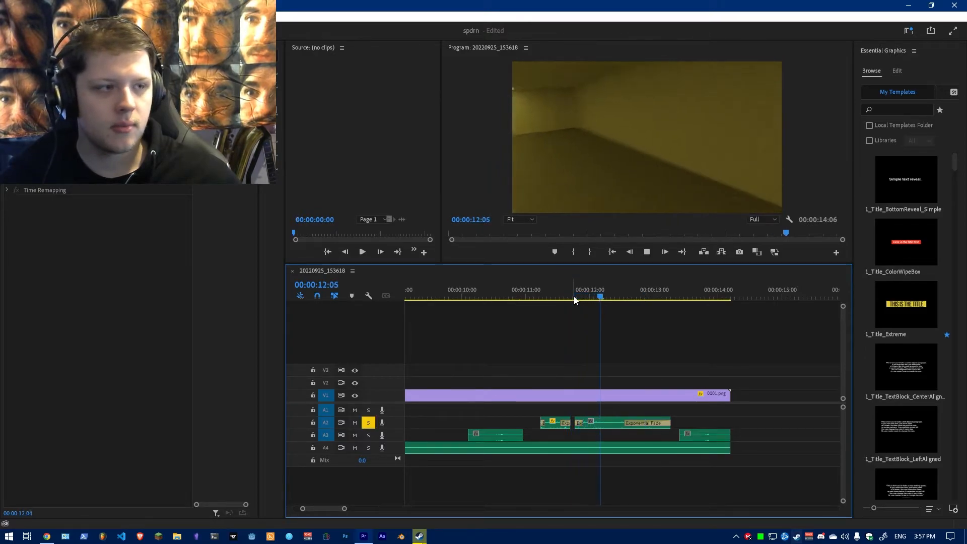
key(space)
click(368, 423)
- Play the end of the backrooms render, from the start of the last A3 clip to 00:00:14:03
click(674, 297)
mouse_move(674, 298)
mouse_down()
mouse_move(715, 301)
mouse_move(676, 300)
mouse_up()
key(space)
key(space)
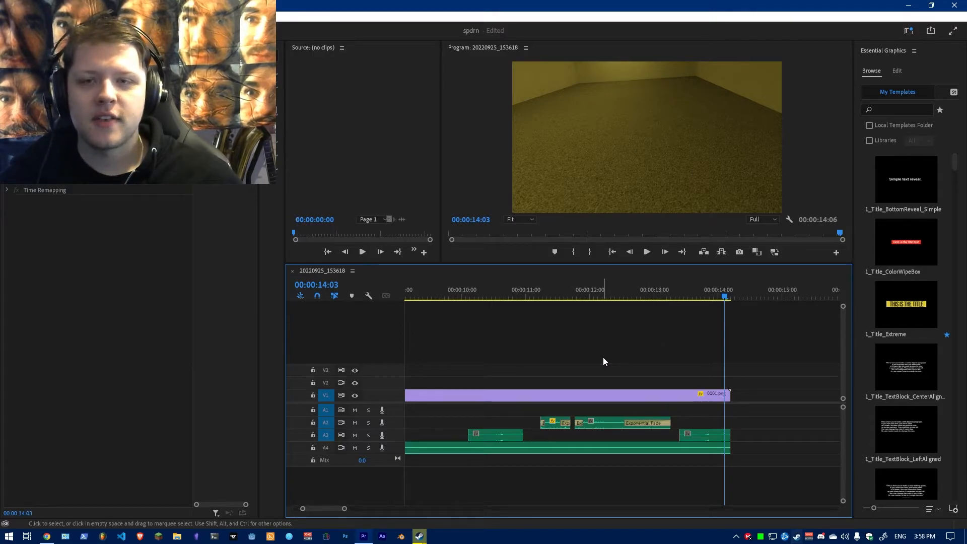
- Play the opening footage from the sequence start, and replay the render's ending from 00:00:13:08 to 00:00:14:00
alt+scroll(604, 357, down, 5)
alt+scroll(442, 357, up, 2)
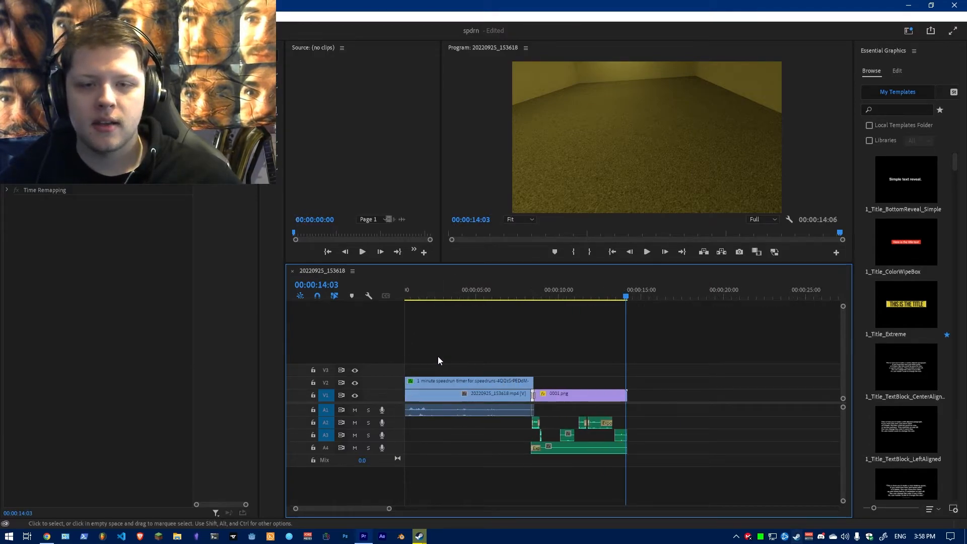
drag(516, 301, 371, 294)
key(space)
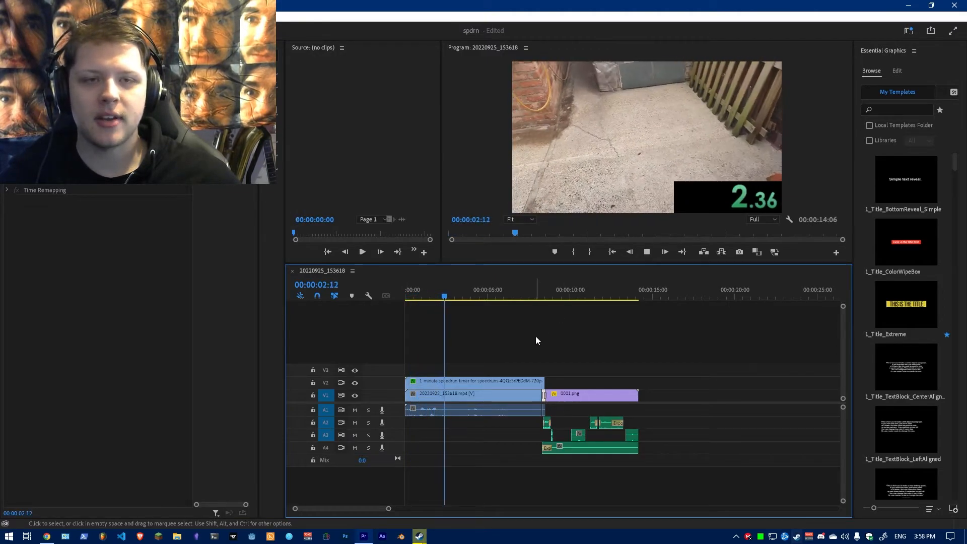
key(space)
drag(603, 290, 625, 293)
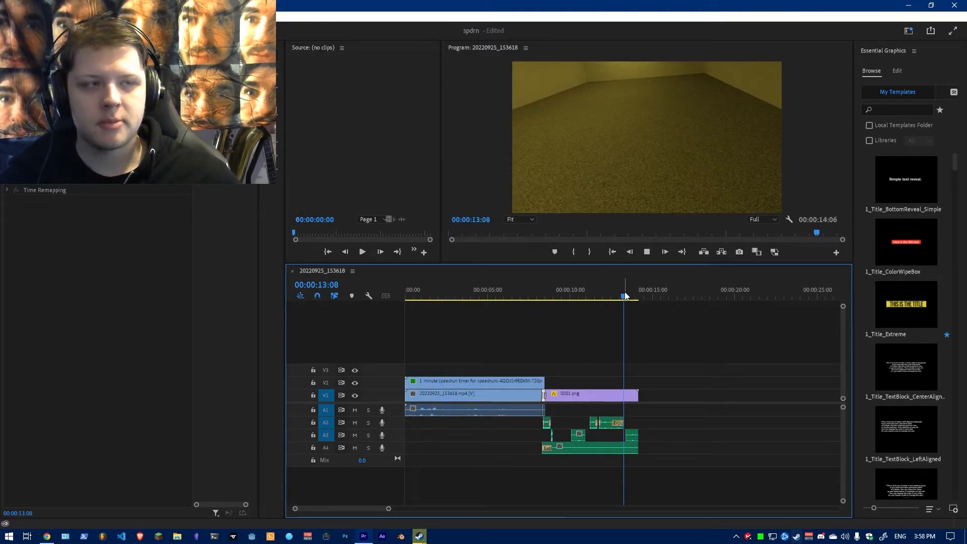
key(space)
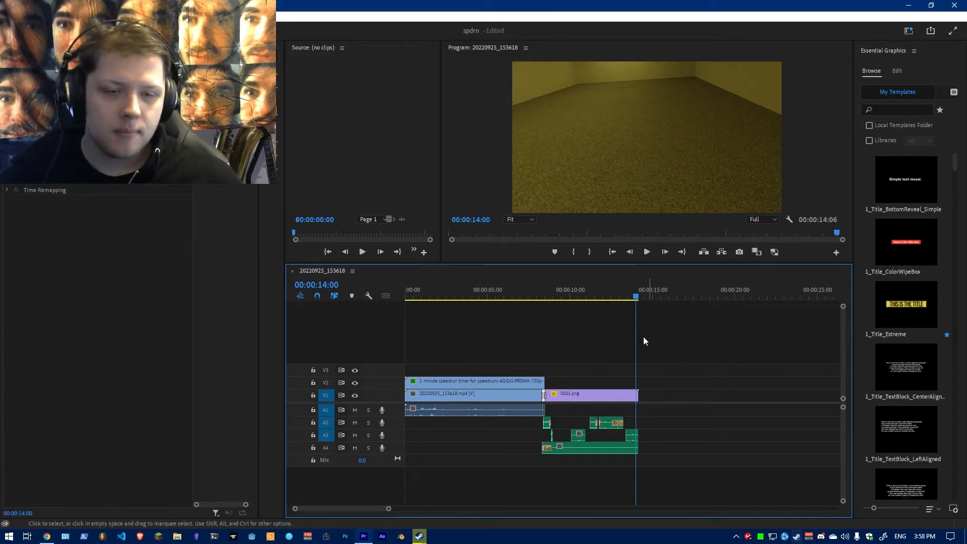
- Inspect the layered audio clips beneath the render and scrub the sequence to 00:00:11:28 and 00:00:13:29
alt+scroll(630, 456, up, 6)
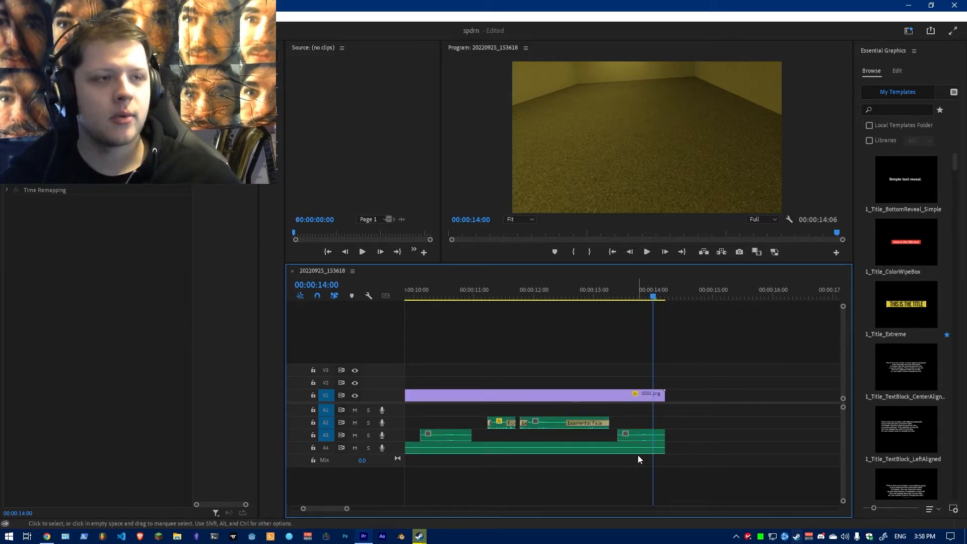
alt+scroll(639, 292, down, 4)
drag(579, 303, 576, 300)
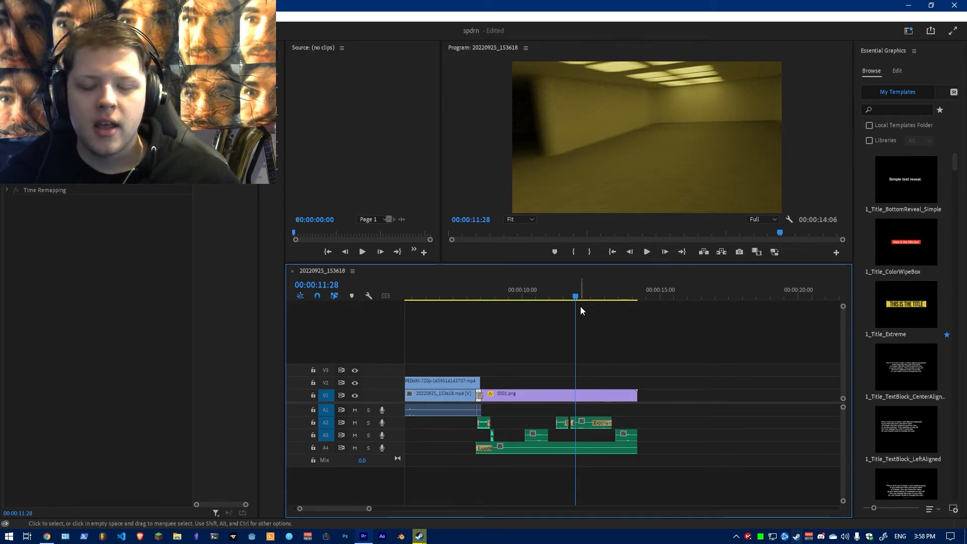
drag(605, 301, 632, 298)
- Try a 20% left crop and a different top crop on the V2 speedrun timer clip, and undo both changes
scroll(585, 362, up, 2)
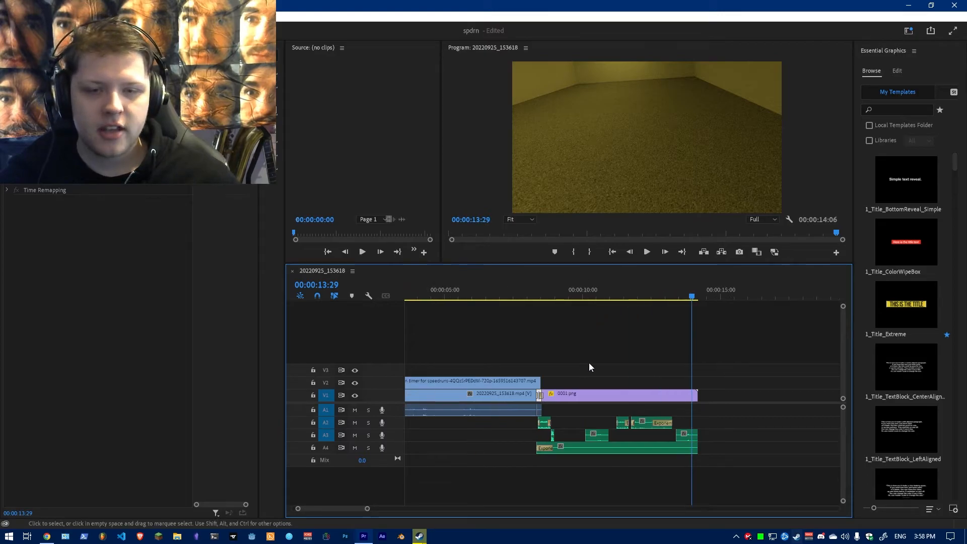
scroll(585, 362, up, 3)
key(Home)
click(473, 381)
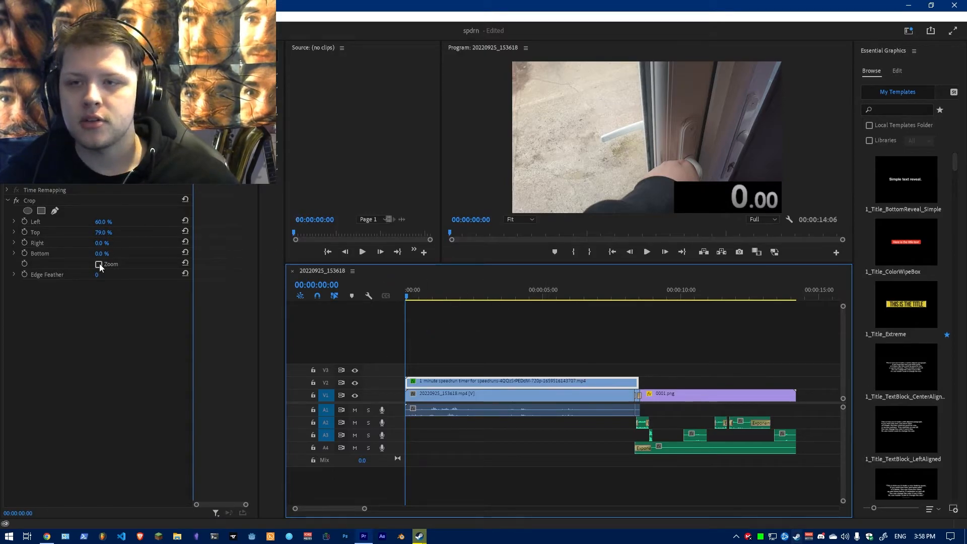
click(103, 221)
text(20)
key(Return)
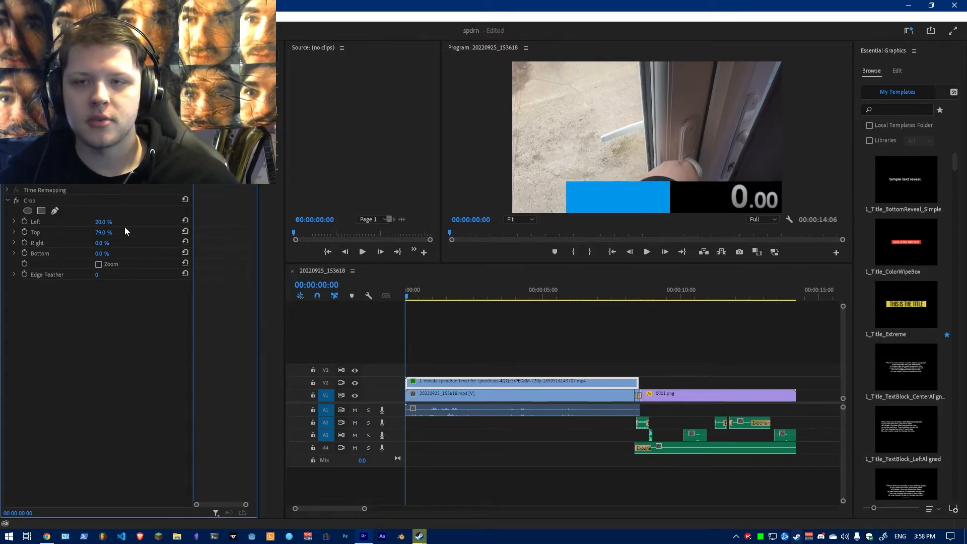
drag(102, 233, 79, 233)
key(ctrl+z)
key(ctrl+z)
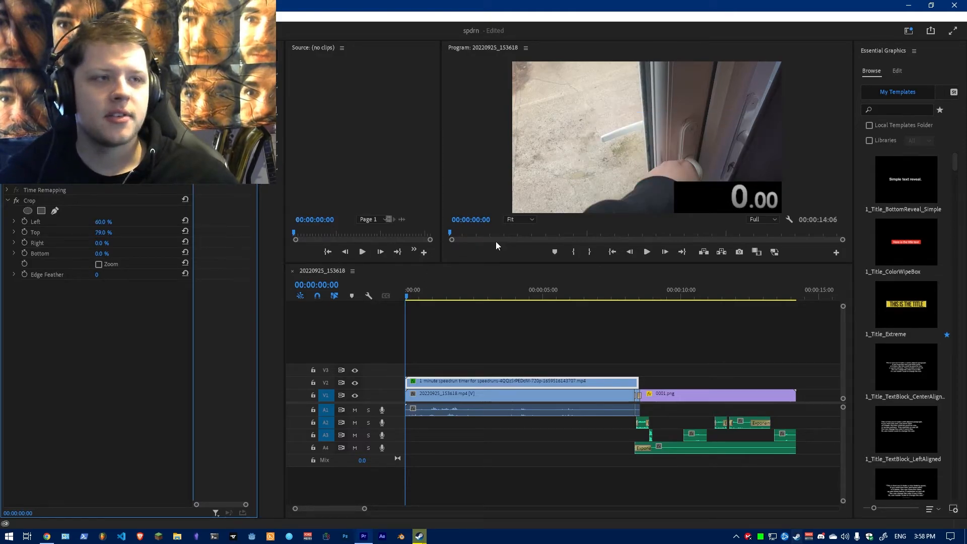
- Play the timed footage from the sequence start, and again from about the six-second mark to 00:00:07:28
drag(438, 292, 401, 294)
key(space)
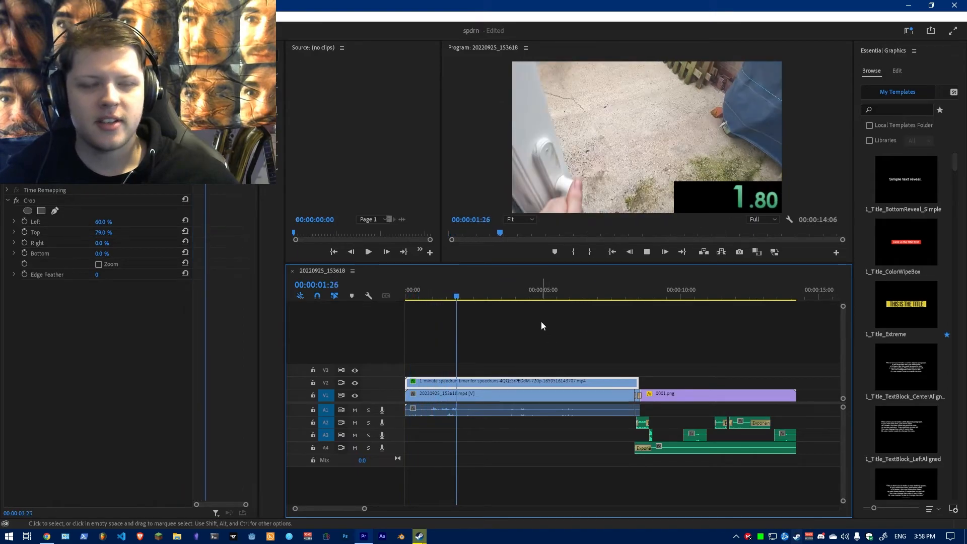
click(577, 295)
key(space)
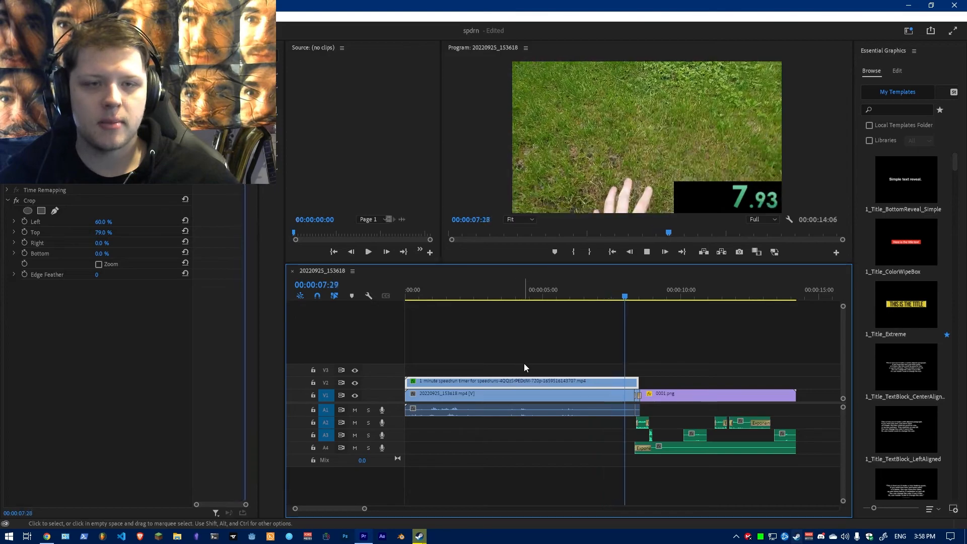
- Review the transition at 00:00:09:02 and 00:00:08:15, and scrub through the render to 00:00:11:04
click(655, 296)
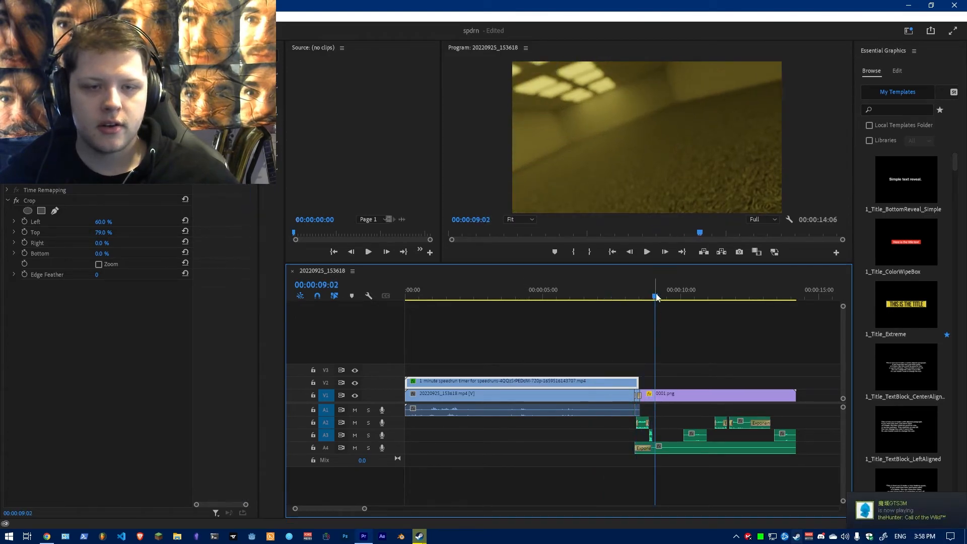
click(639, 295)
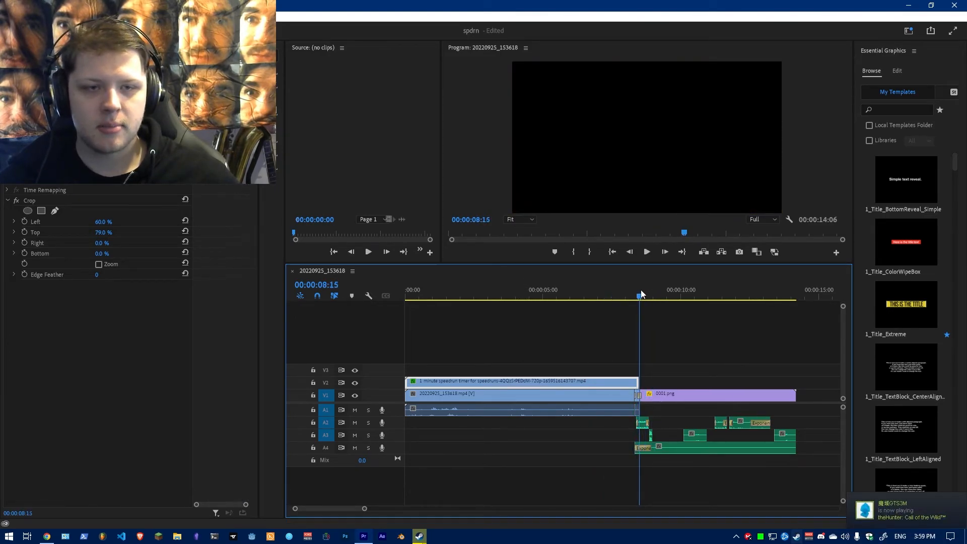
drag(640, 292, 713, 301)
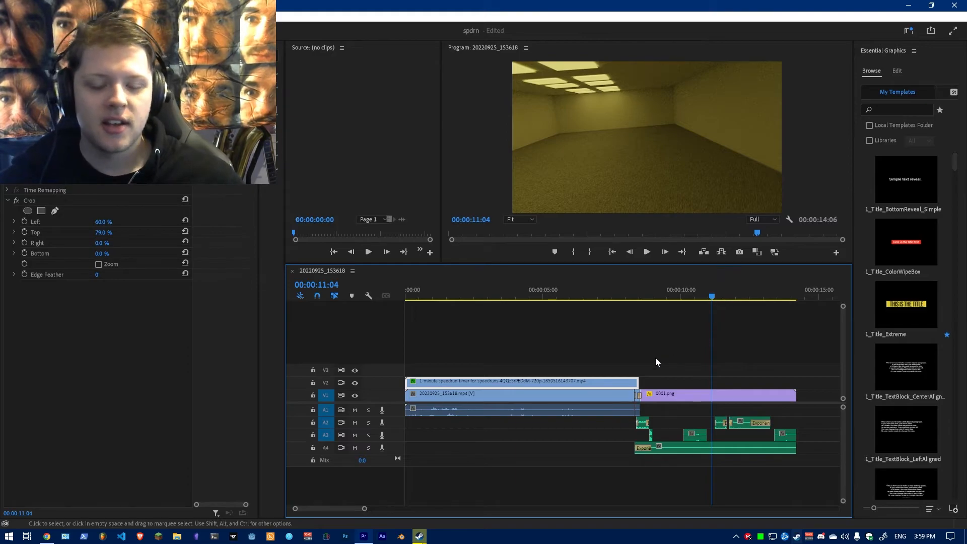
scroll(639, 363, right, 2)
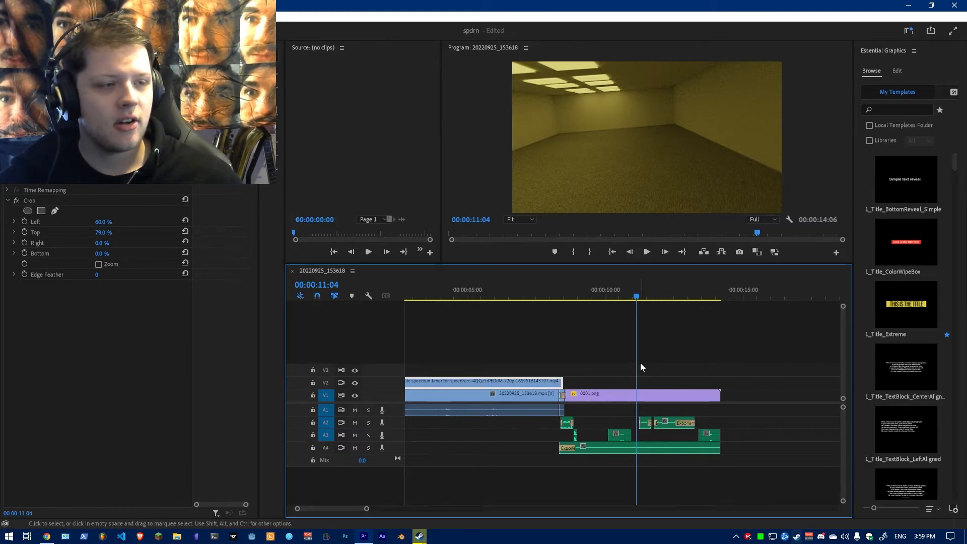